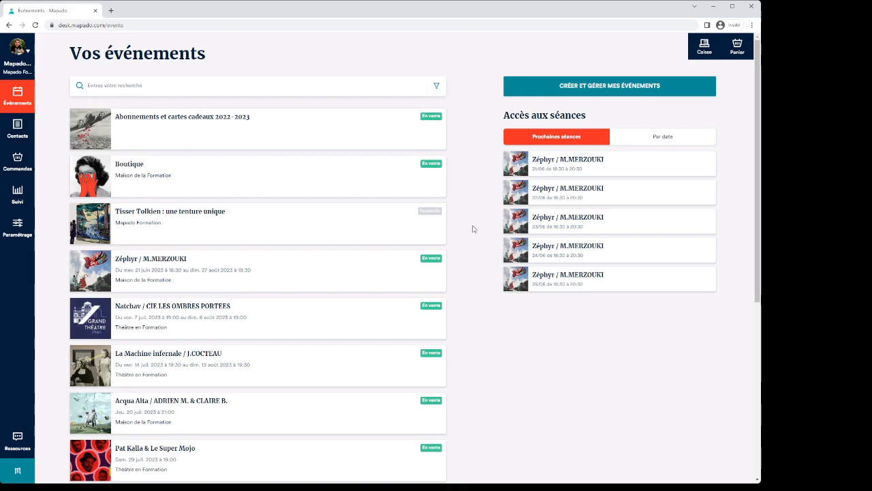
Step: Start a new ticket price in the Tarifs individuels group of the price grid, using the family Abonnement, adhérent, fidélisation
click(19, 229)
click(158, 154)
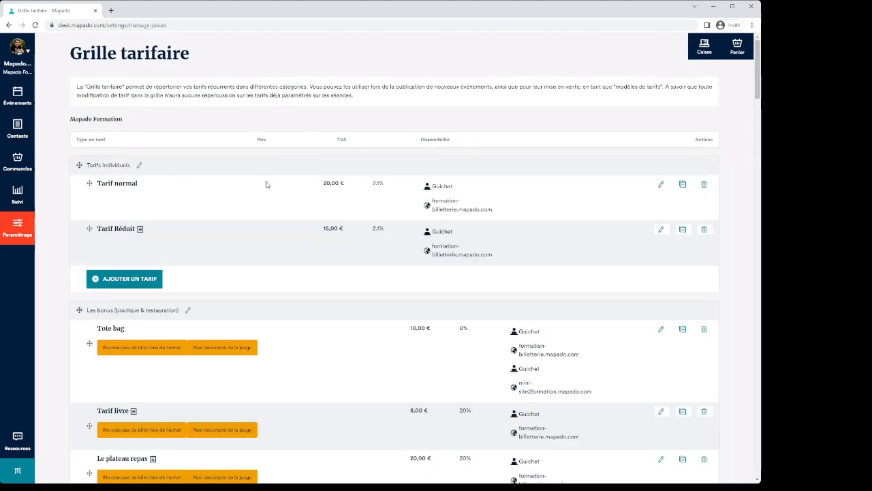
click(134, 281)
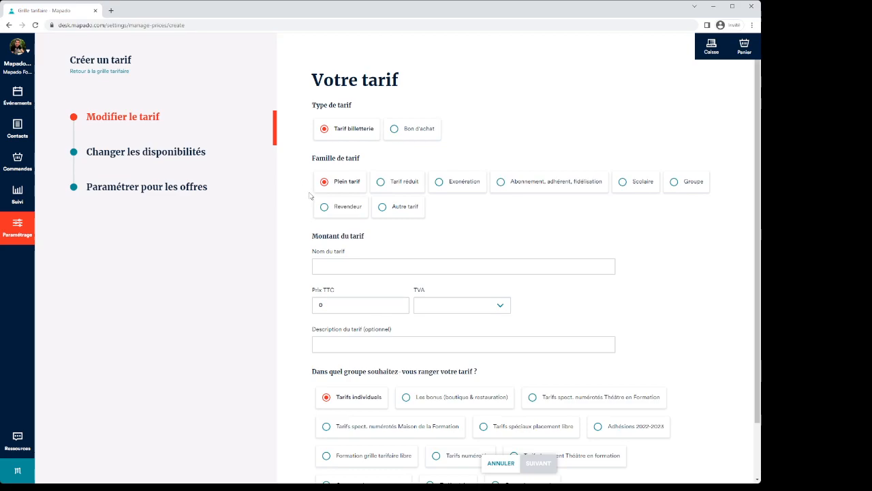
click(540, 192)
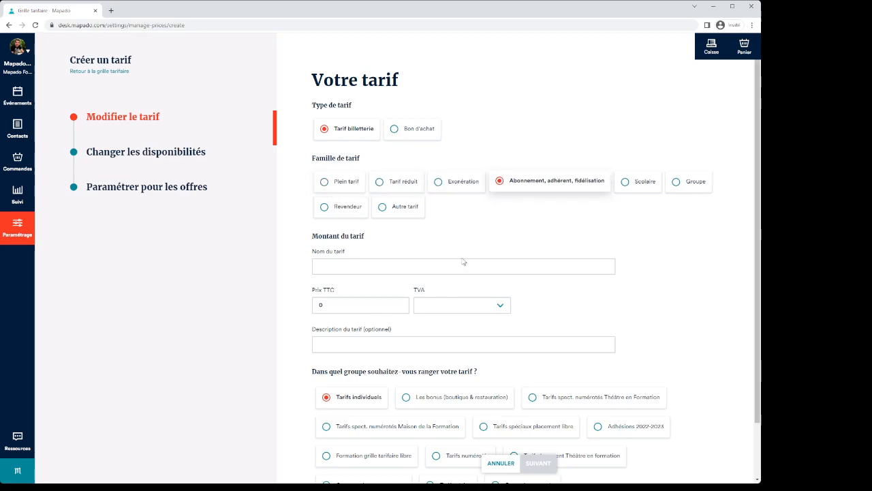
Step: Name the price "Tarif abonné 5+" and set its Prix TTC to 10 with a TVA of 5.5%
click(342, 264)
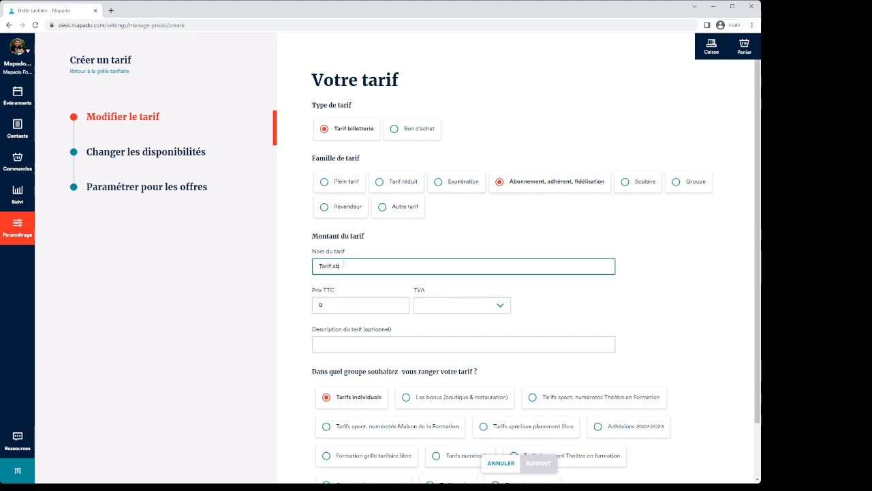
text(Tarif abonné 5€)
key(Tab)
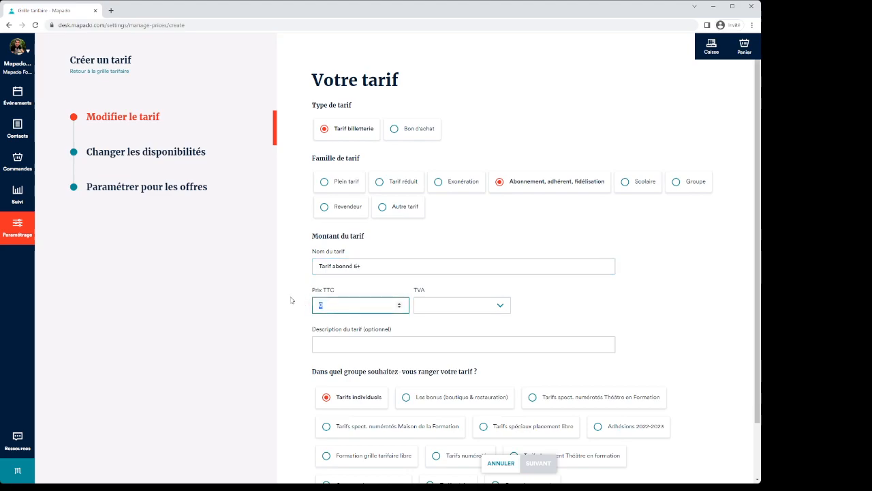
text(10)
click(456, 311)
click(445, 334)
Step: Enter the description "Réservé au bénéficiaire de l'abonnement 5+" and continue to the availability settings
scroll(362, 346, down, 1)
click(360, 278)
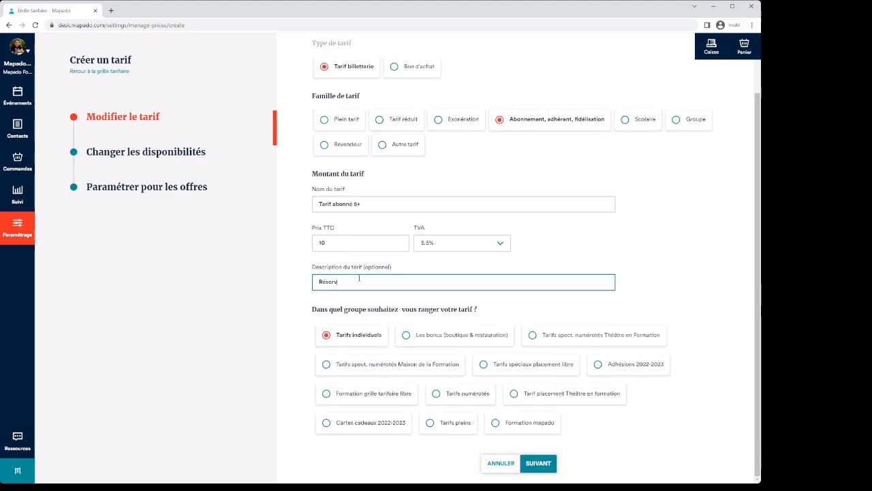
text(Réservé au bénéficiaire de l'abonnement 5+)
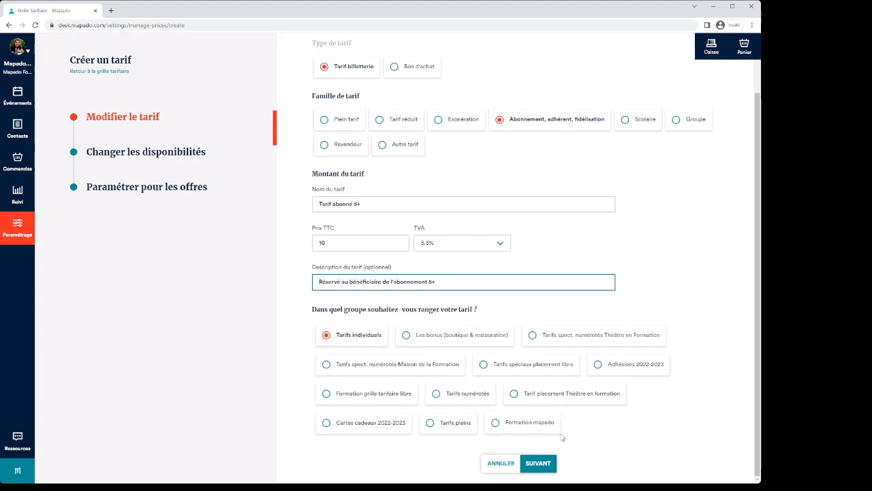
click(538, 464)
scroll(556, 229, up, 2)
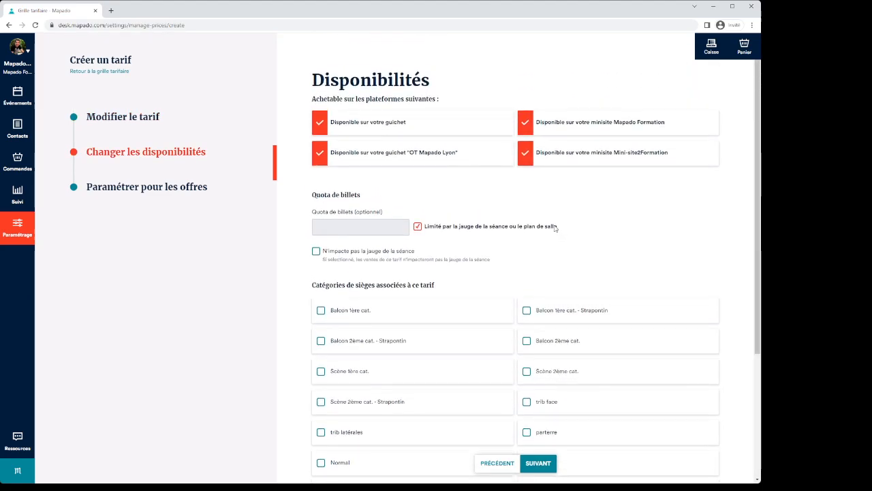
Step: Associate the price with the seat categories Balcon 1ère cat., Balcon 2ème cat., Scène 1ère cat., Scène 2ème cat., parterre and trib latérales
scroll(477, 225, down, 2)
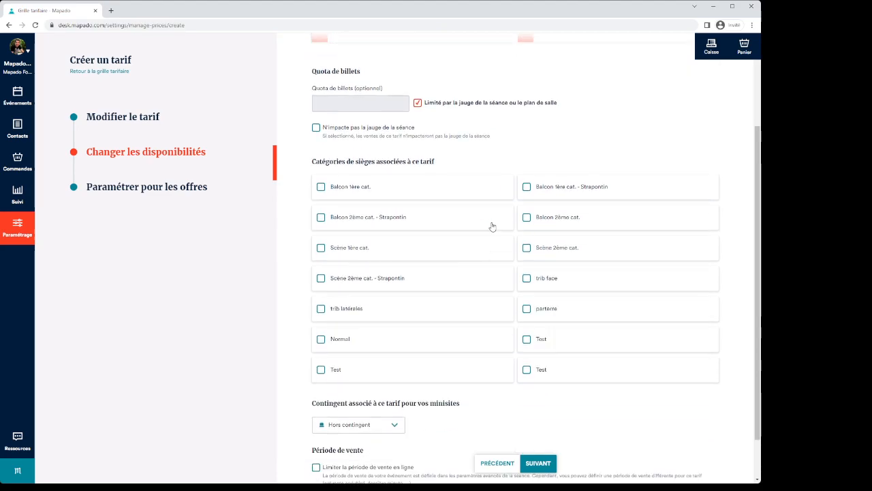
click(321, 187)
click(322, 250)
click(528, 249)
click(529, 219)
click(526, 309)
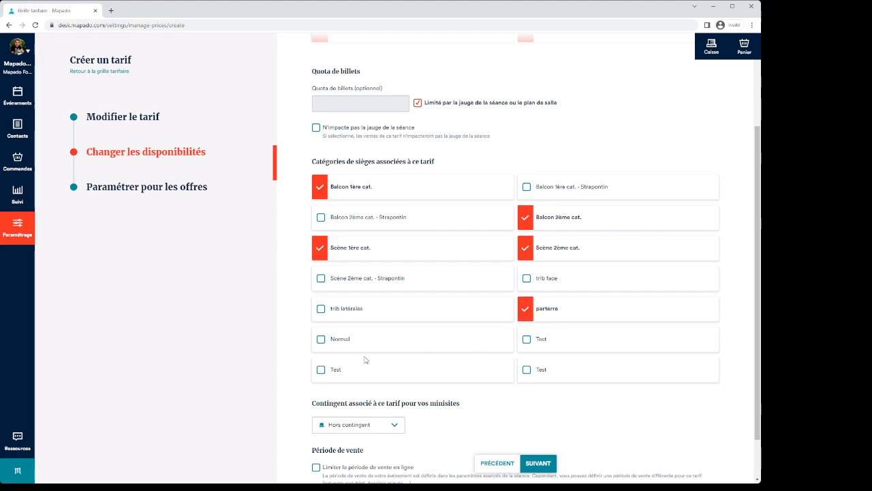
click(320, 308)
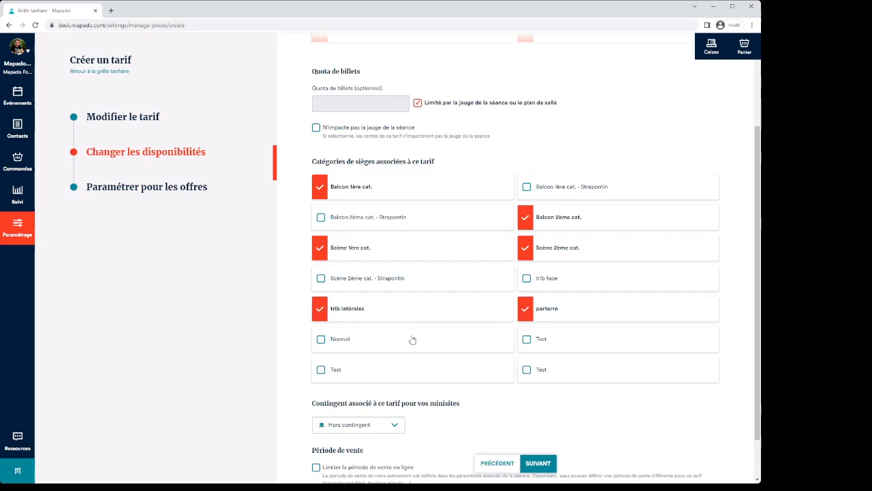
scroll(525, 342, down, 1)
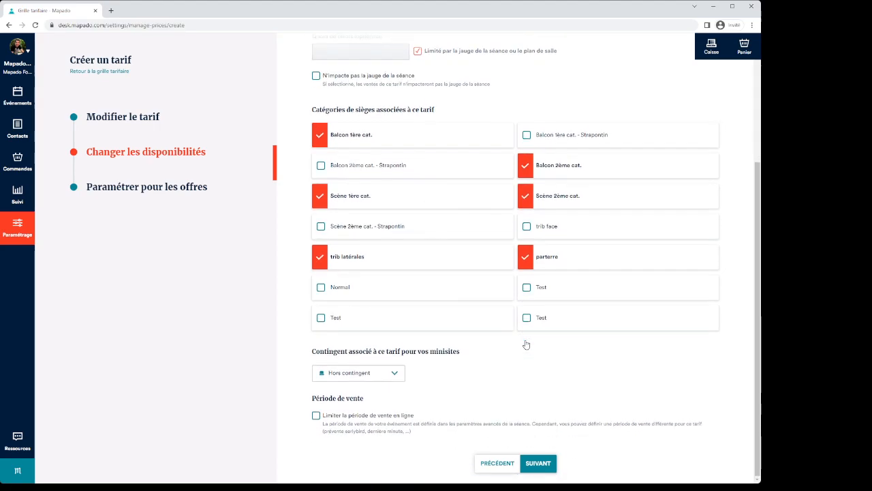
Step: Enable the option Tarif bloqué (débloqué par une offre) for the price and finish creating it
click(537, 463)
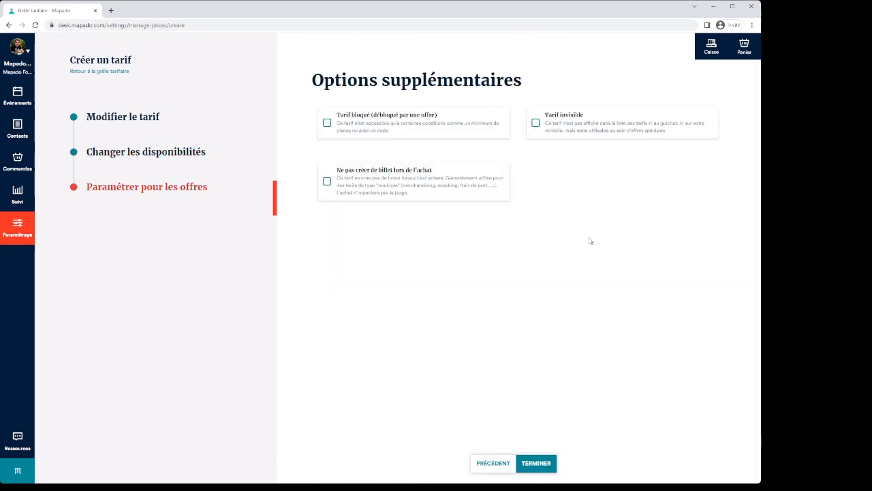
click(347, 130)
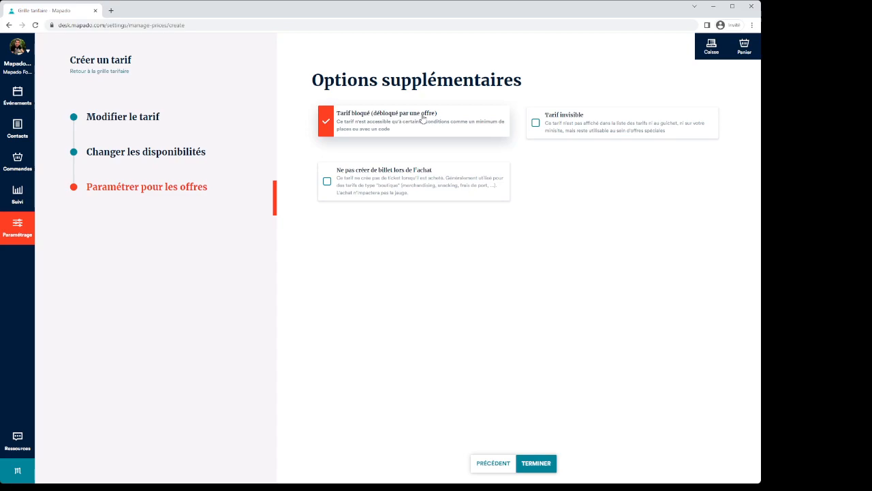
click(537, 462)
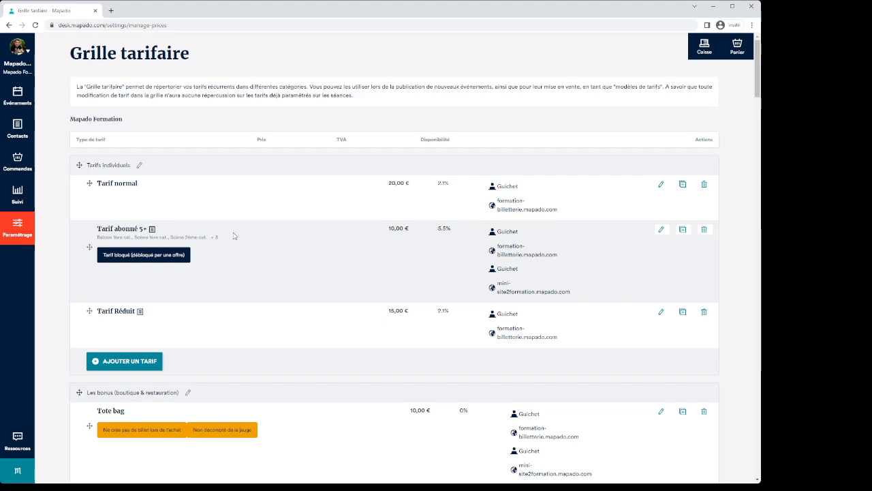
Step: Duplicate the 10 € Tarif abonné 5+ with a Prix TTC of 15, keeping its other settings, and save the copy
click(683, 230)
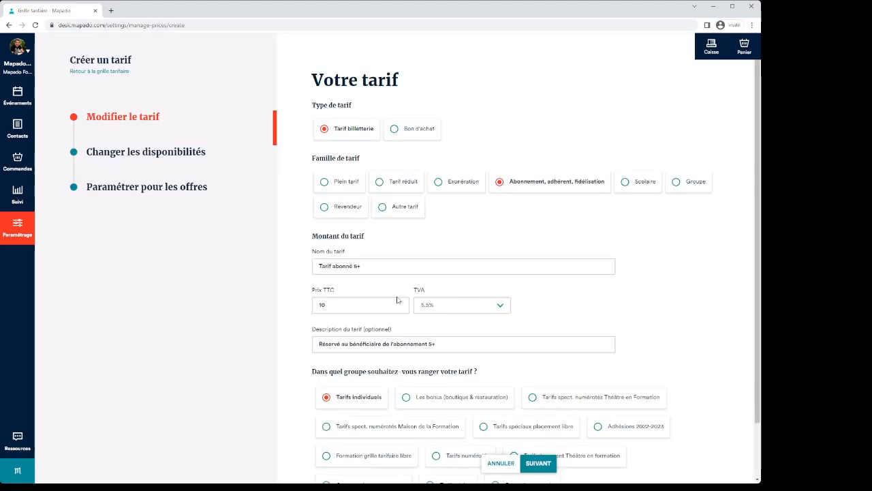
scroll(555, 215, down, 1)
double_click(322, 264)
text(15)
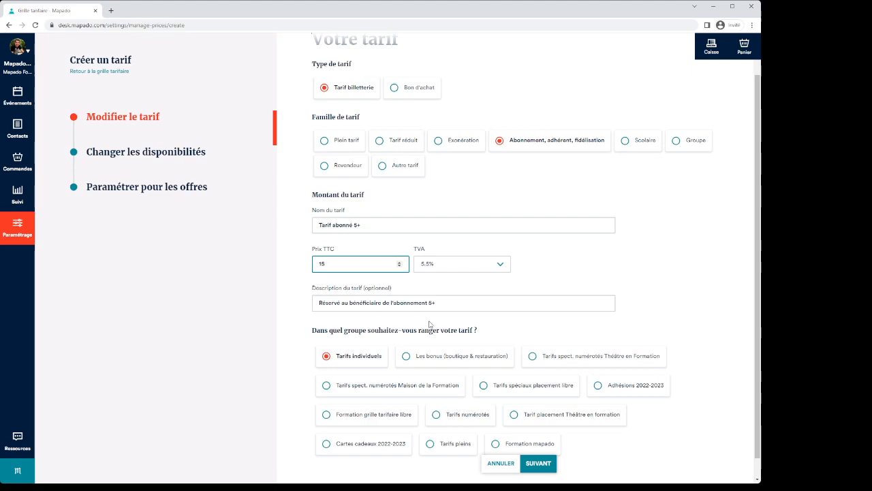
click(617, 277)
scroll(639, 315, up, 1)
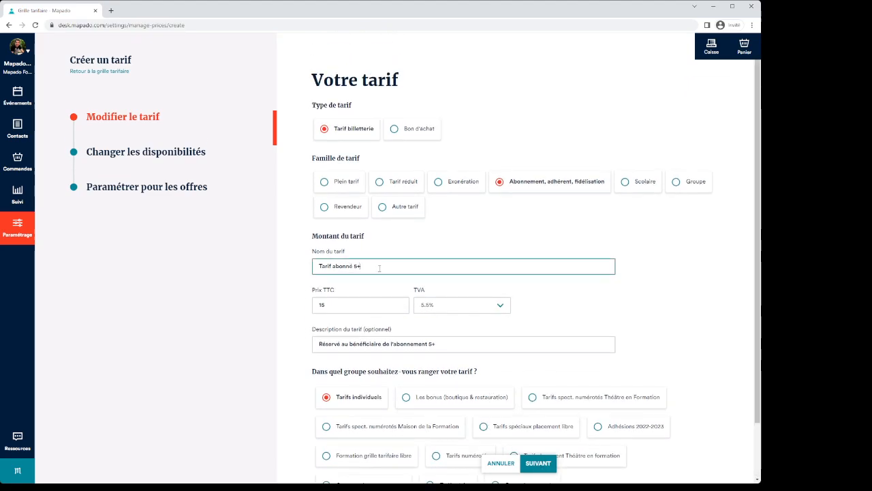
click(537, 466)
click(537, 465)
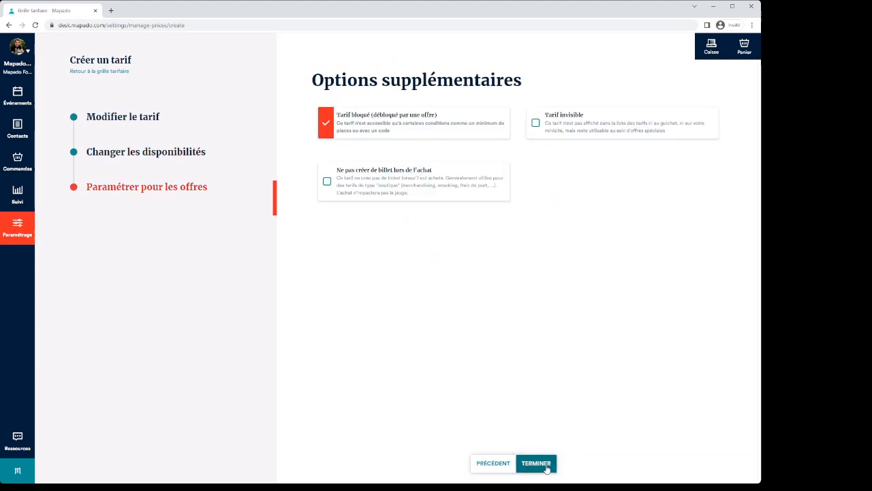
click(539, 464)
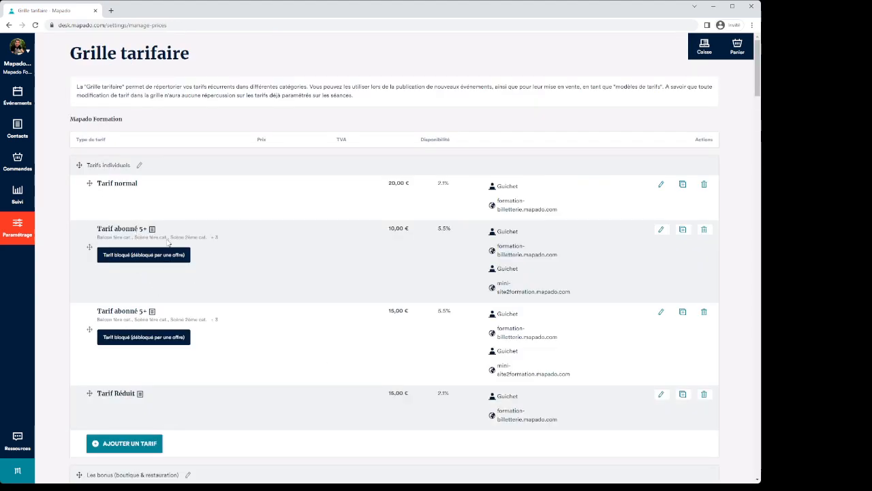
Step: Duplicate the 15 € Tarif abonné 5+ with a Prix TTC of 20 and save the copy
click(682, 313)
double_click(337, 305)
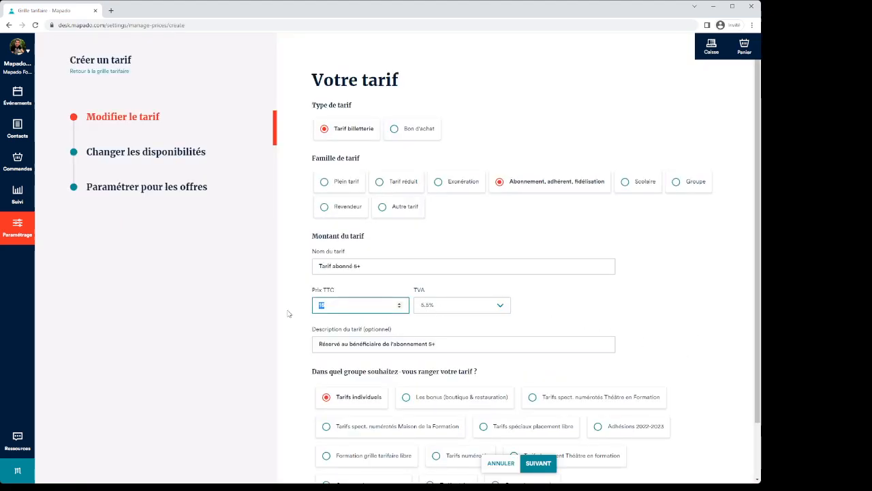
click(540, 465)
click(542, 468)
click(536, 463)
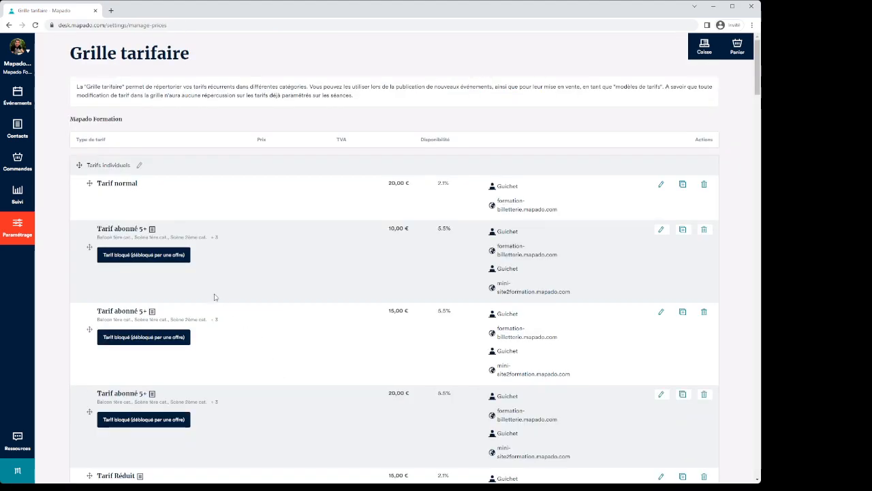
Step: Return to the events list and open the page for creating and managing events
scroll(177, 320, down, 1)
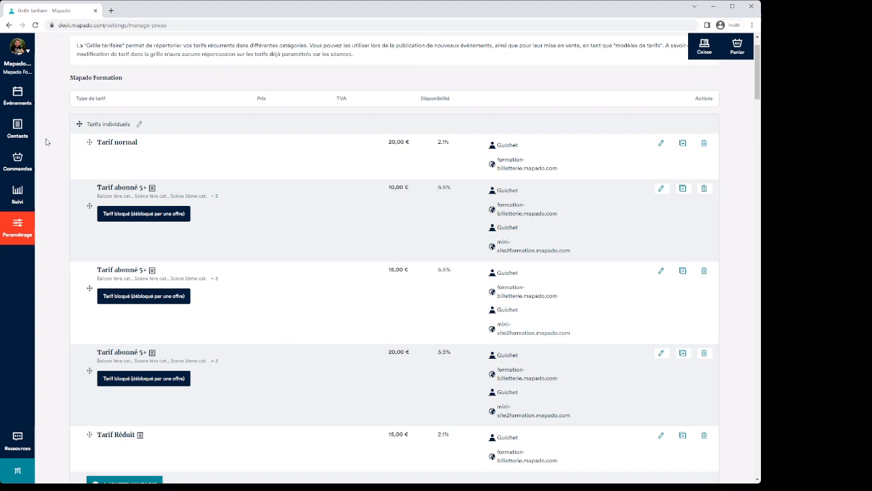
click(18, 96)
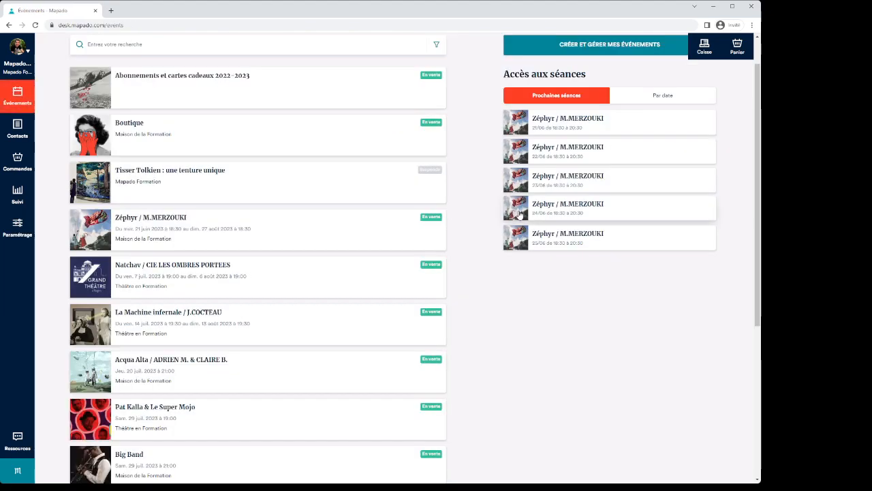
scroll(516, 213, up, 1)
click(600, 86)
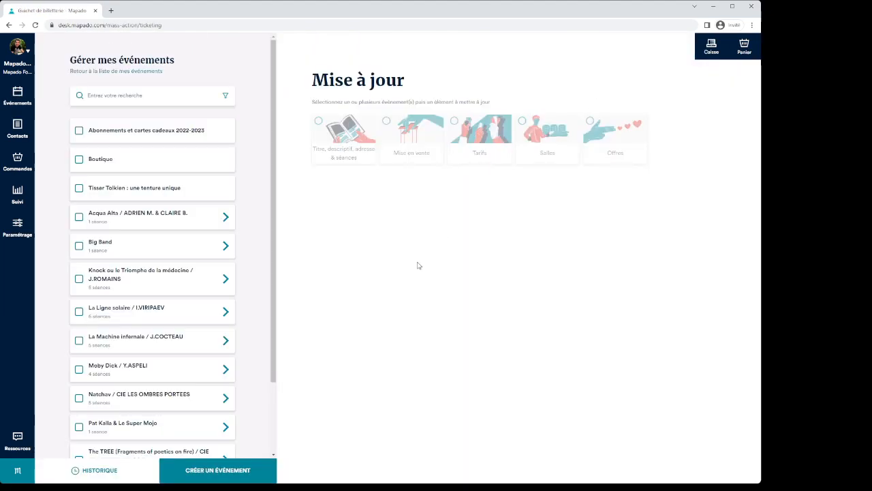
Step: Select the events Knock ou le Triomphe de la médecine, La Ligne solaire and La Machine infernale for a bulk update
scroll(204, 298, down, 3)
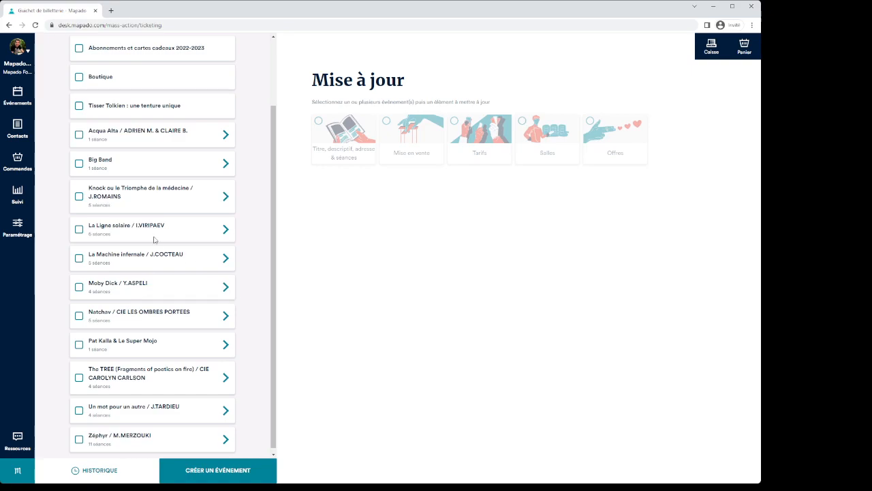
click(79, 196)
click(79, 231)
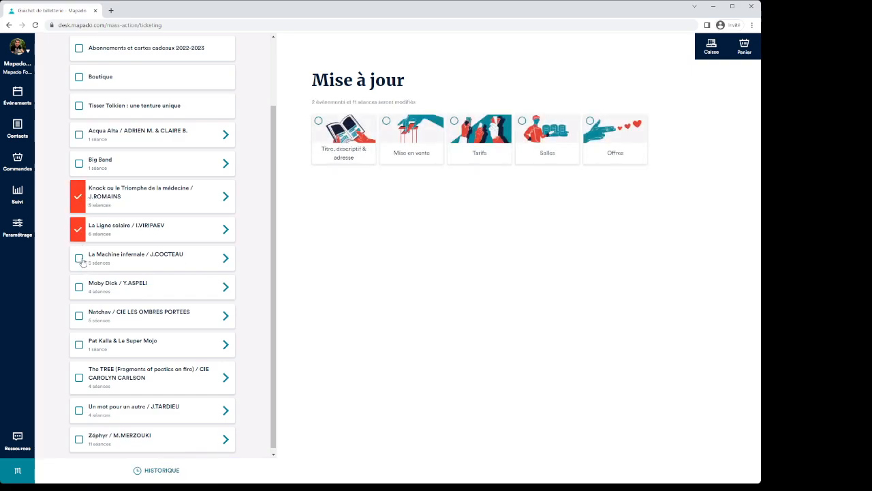
click(80, 259)
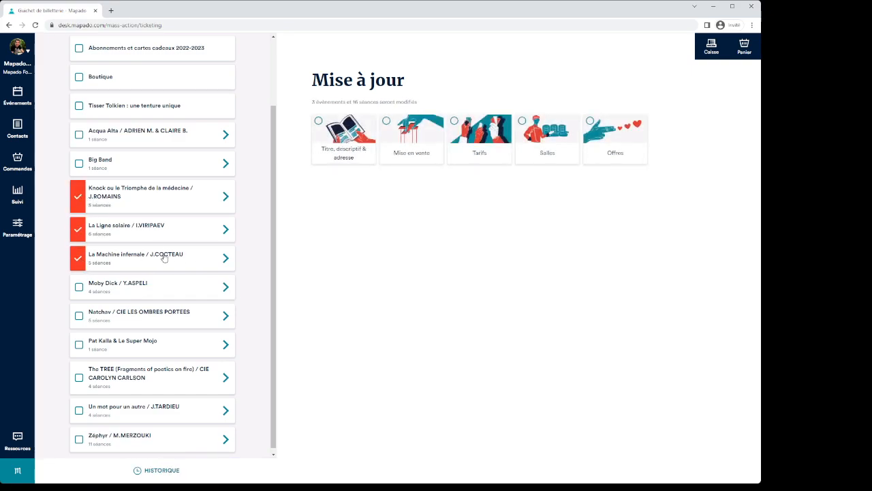
Step: Choose adding a price (Ajouter un tarif) as the update for the selected events
click(488, 148)
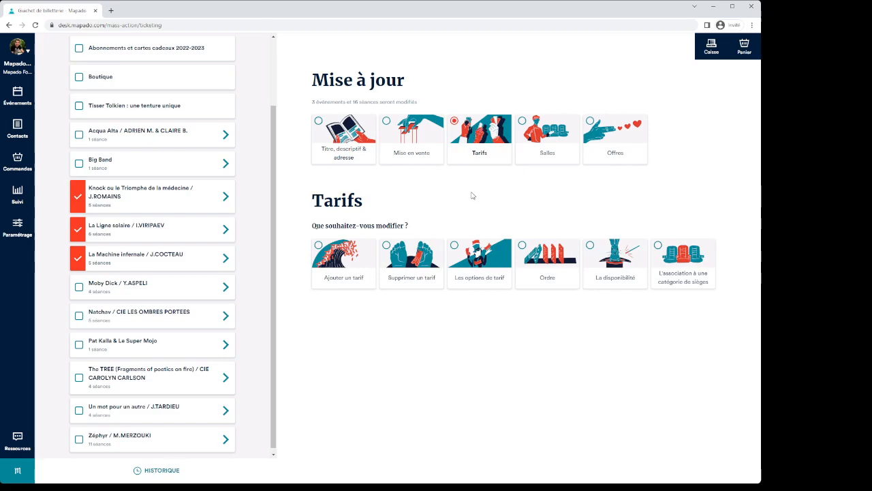
click(334, 279)
scroll(493, 247, down, 5)
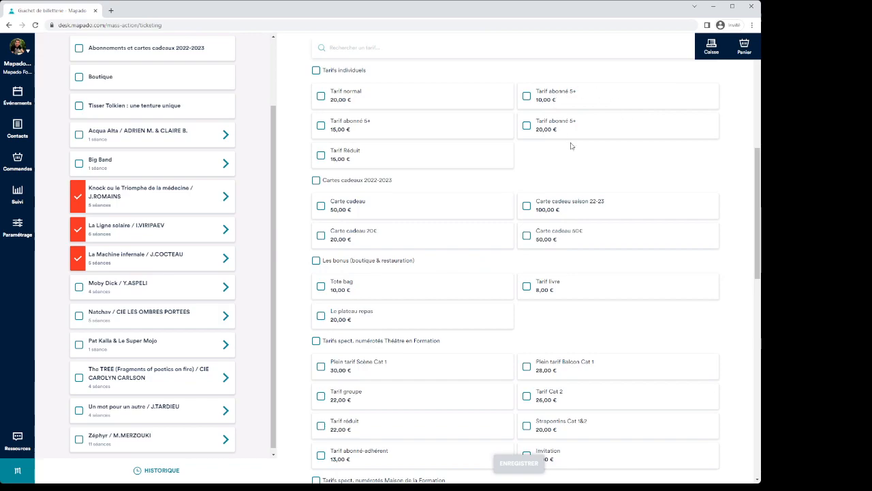
scroll(572, 146, up, 1)
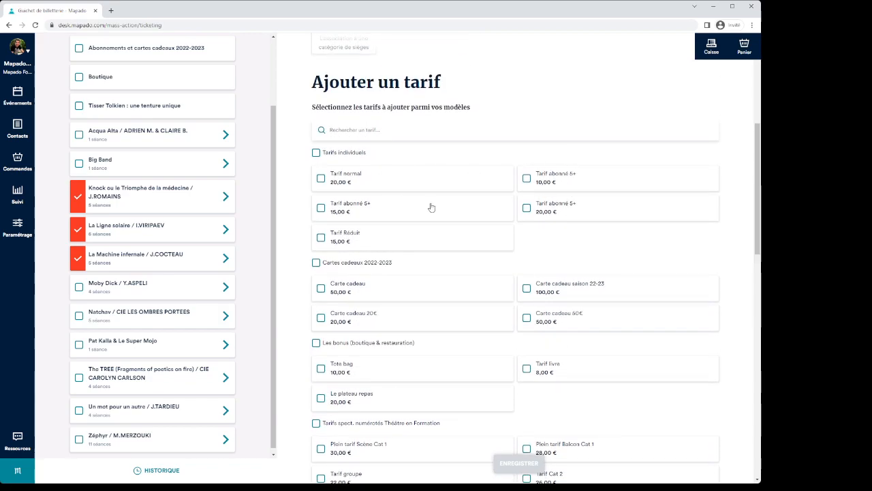
Step: Search the price models for "tarif abonné", select the 10 € Tarif abonné 5+ and save the addition to the events
click(347, 131)
text(tarif)
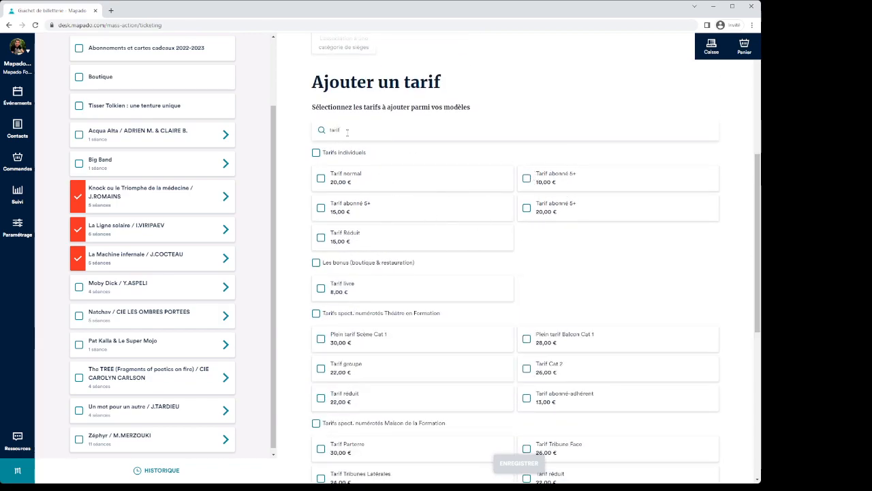
text( abonné)
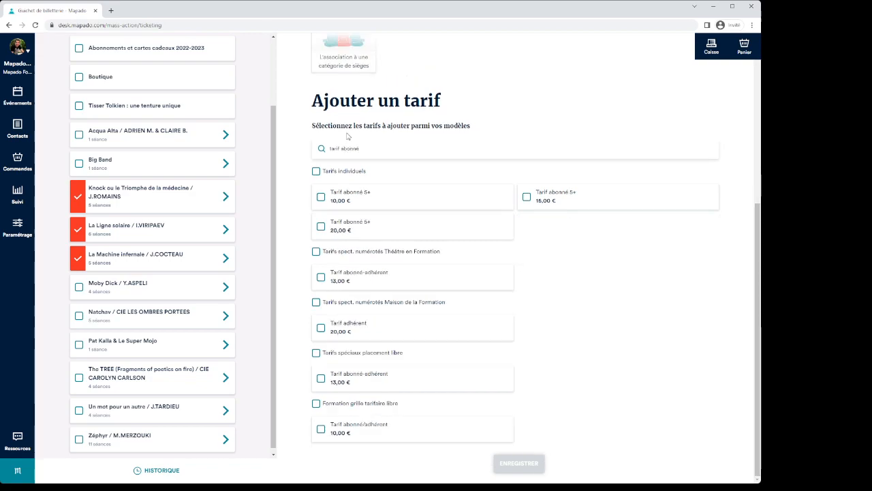
click(321, 200)
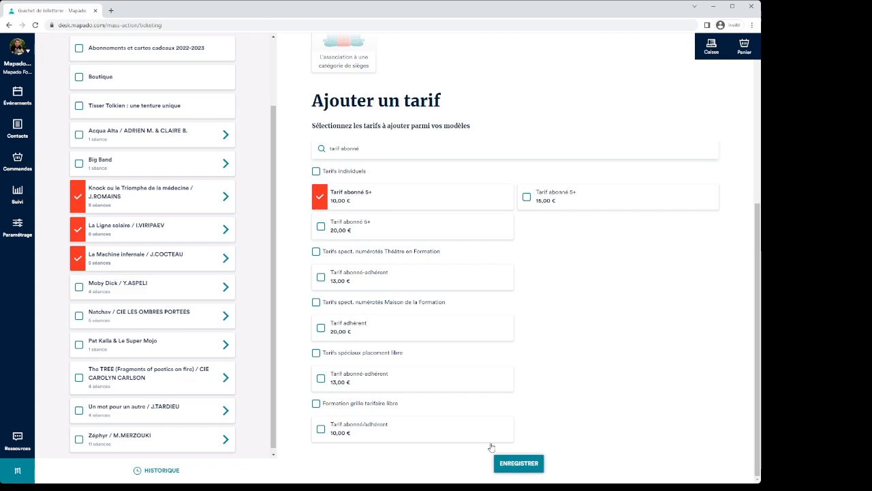
click(516, 463)
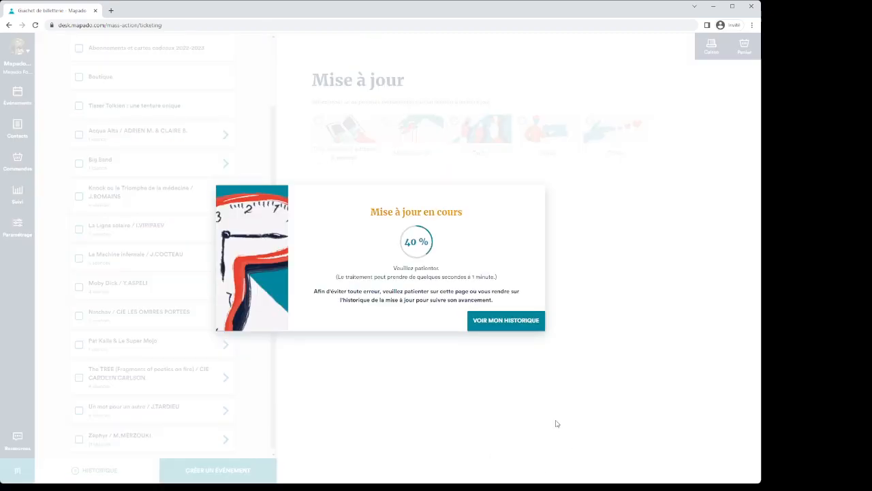
Step: Close the finished update and select the events Moby Dick, Natchav and Pat Kalla & Le Super Mojo for the next bulk update
click(531, 277)
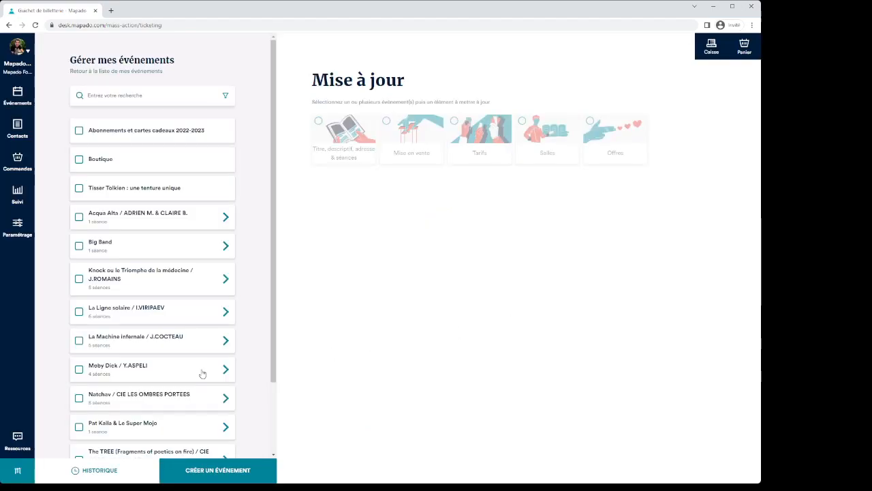
scroll(184, 319, down, 2)
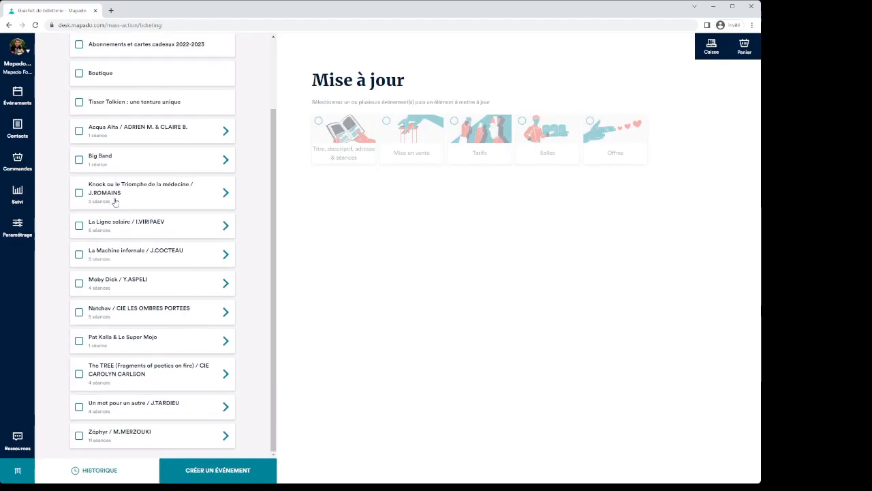
click(79, 283)
click(80, 313)
click(79, 341)
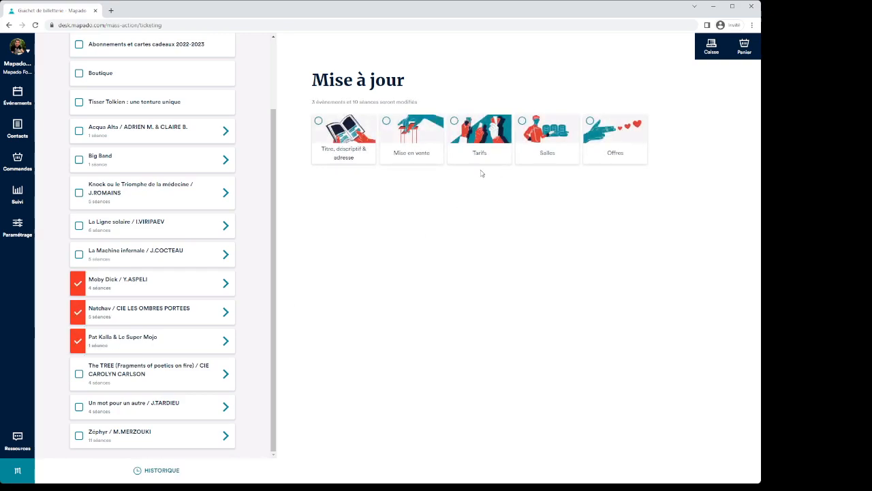
Step: Add the 15 € Tarif abonné 5+ price model to the selected events, save the update and dismiss its completion notice
click(459, 150)
click(331, 282)
scroll(504, 319, down, 1)
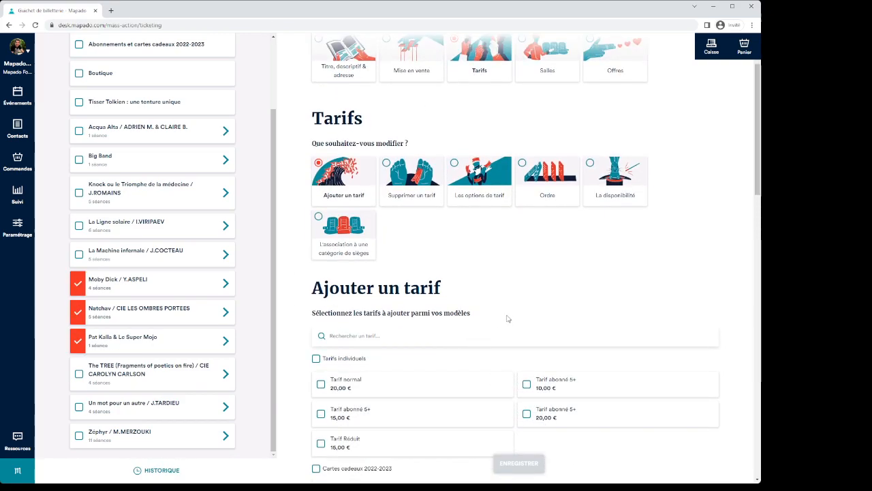
scroll(504, 320, down, 2)
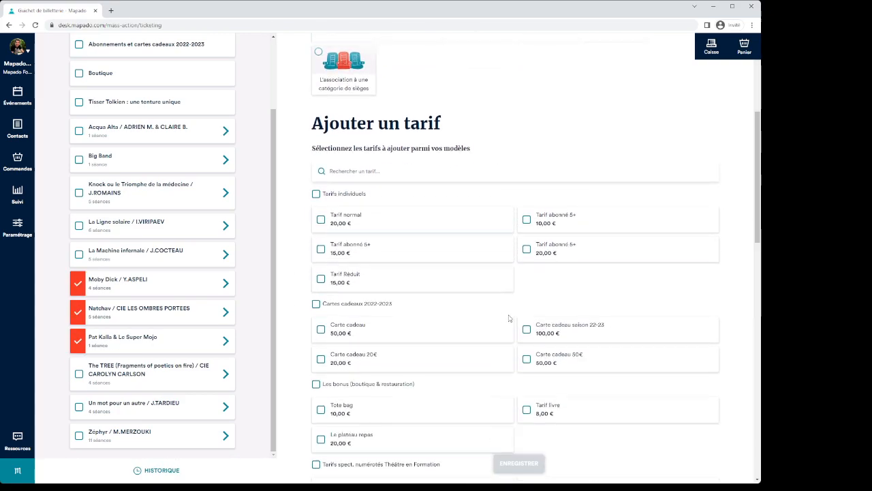
click(323, 250)
click(529, 467)
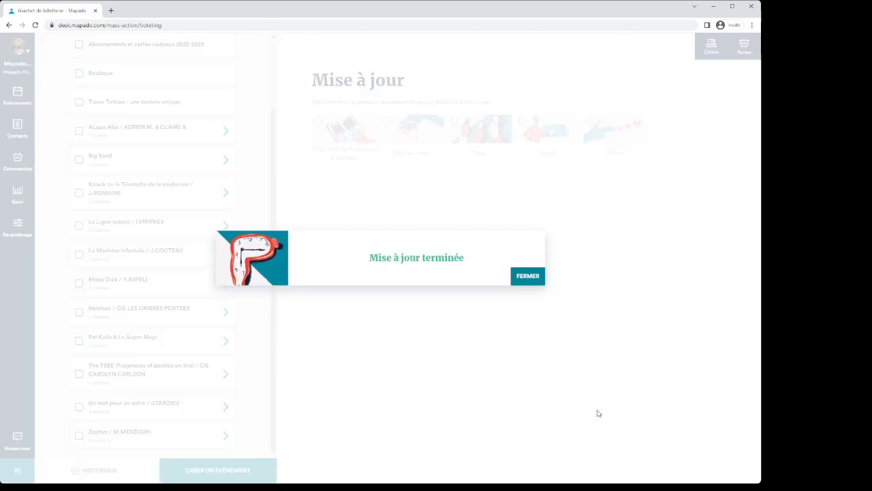
click(523, 276)
Step: Select the events The TREE, Un mot pour un autre and Zéphyr for a bulk update
scroll(229, 361, down, 2)
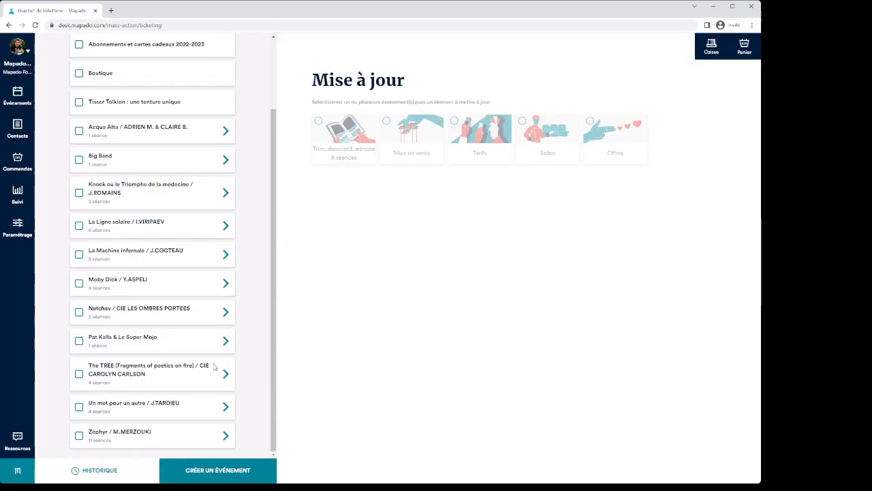
click(127, 373)
click(127, 403)
click(125, 437)
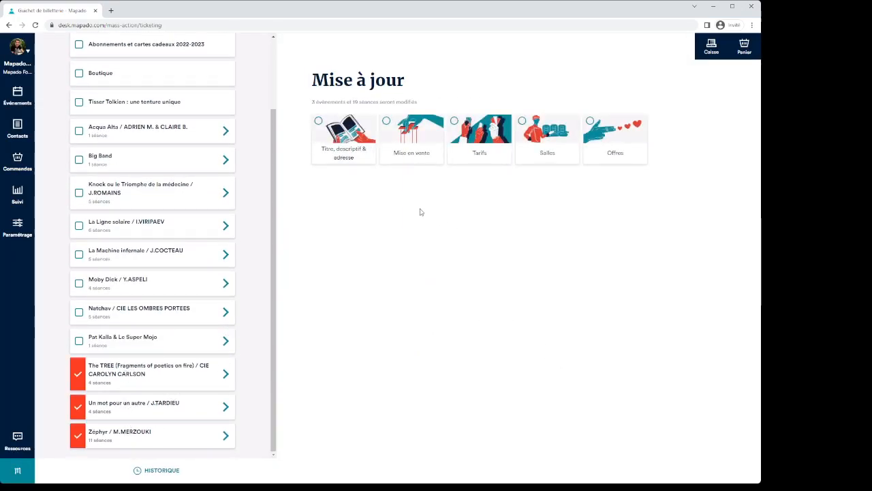
Step: Add the 20 € Tarif abonné 5+ price model to the three selected events and save the update
click(476, 147)
click(347, 273)
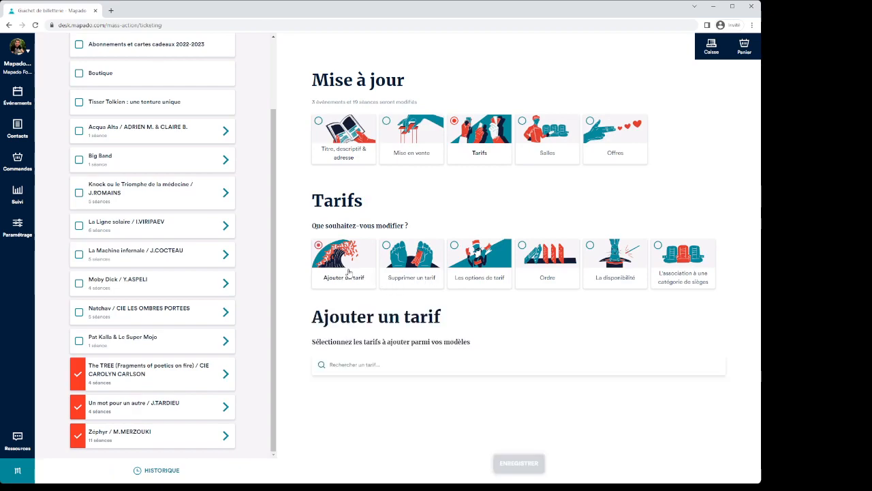
scroll(474, 303, down, 3)
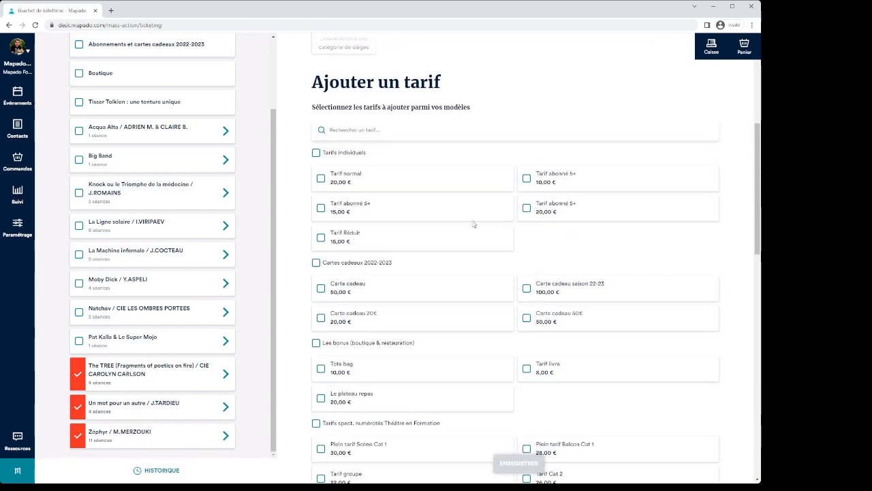
click(565, 211)
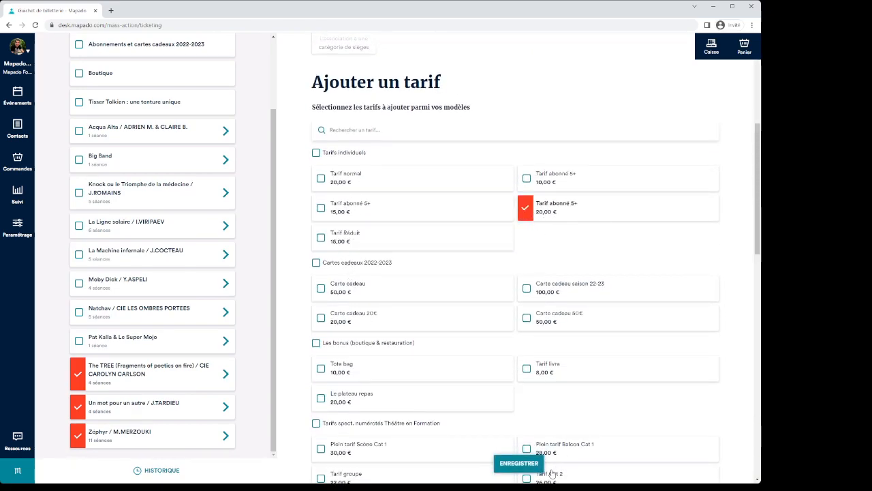
click(522, 463)
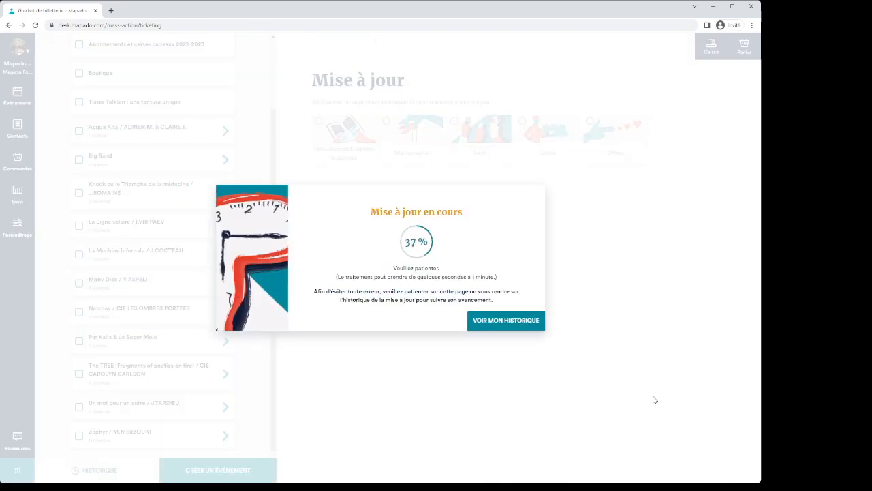
click(527, 276)
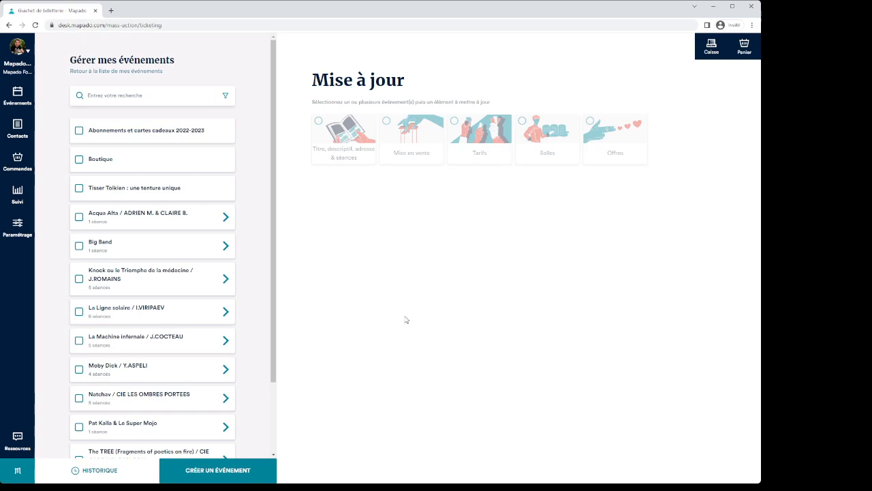
Step: Open the Pat Kalla & Le Super Mojo event from the events list to check its quick-sale prices
click(17, 97)
scroll(363, 304, down, 1)
scroll(363, 304, down, 2)
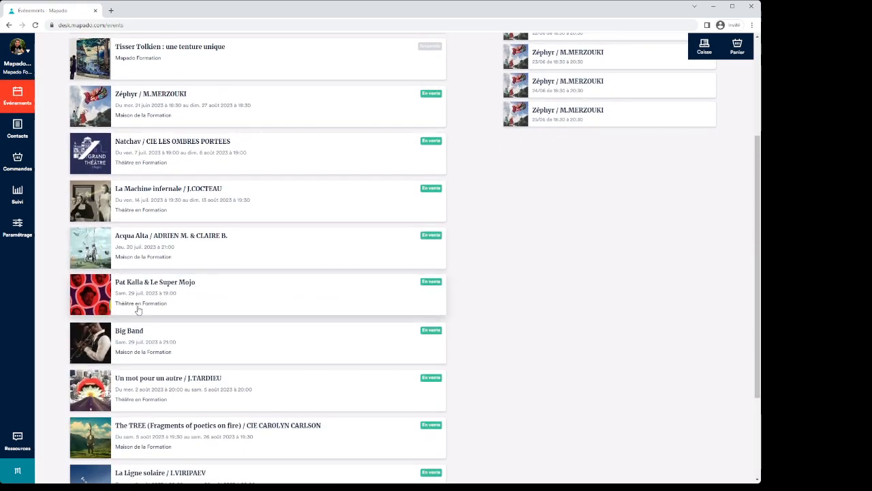
click(164, 296)
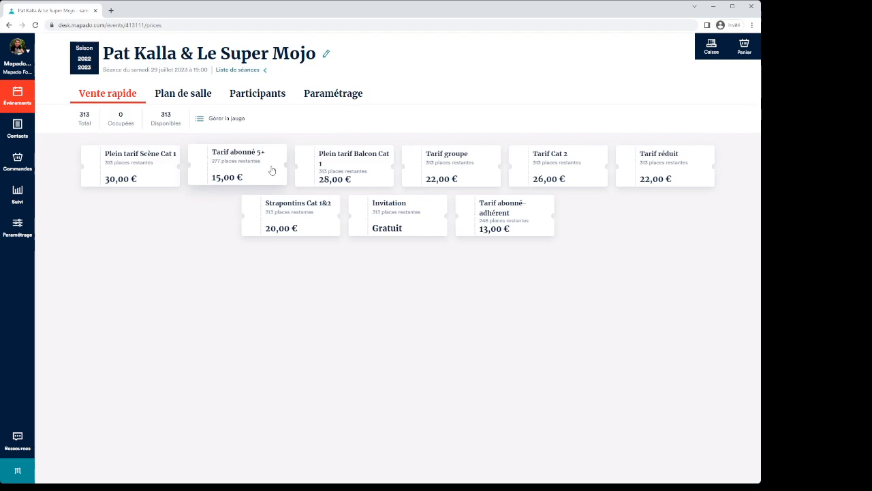
Step: Return to the events list and open the 14 August session of Moby Dick to check its subscriber price
click(19, 97)
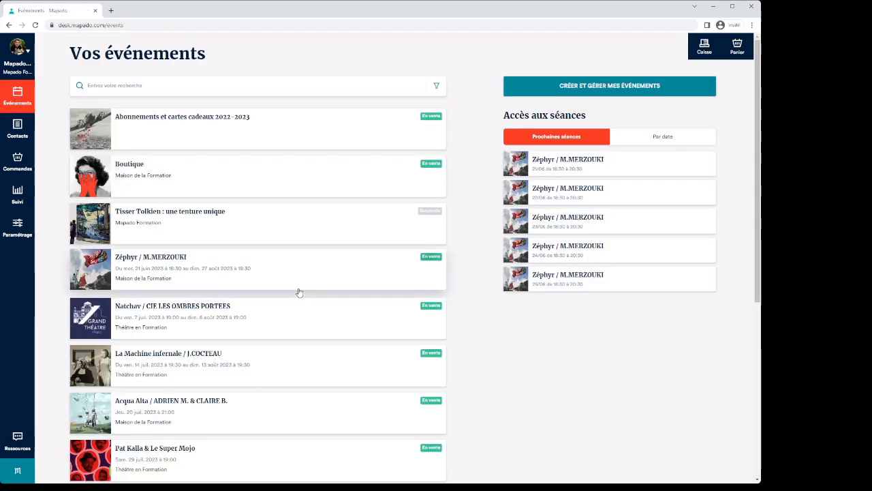
scroll(300, 299, down, 5)
click(188, 434)
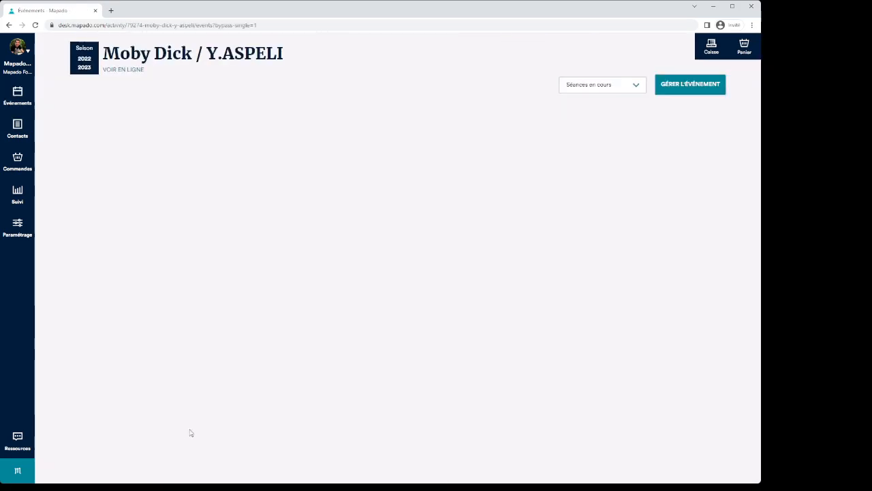
click(160, 160)
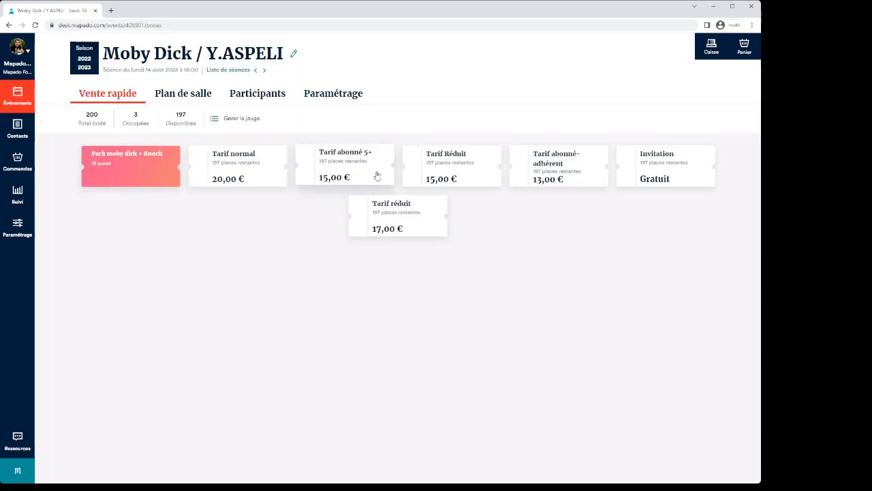
Step: Reopen the Pat Kalla & Le Super Mojo event and examine the blocked status of Tarif abonné 5+ in its price settings (Paramétrage)
click(17, 97)
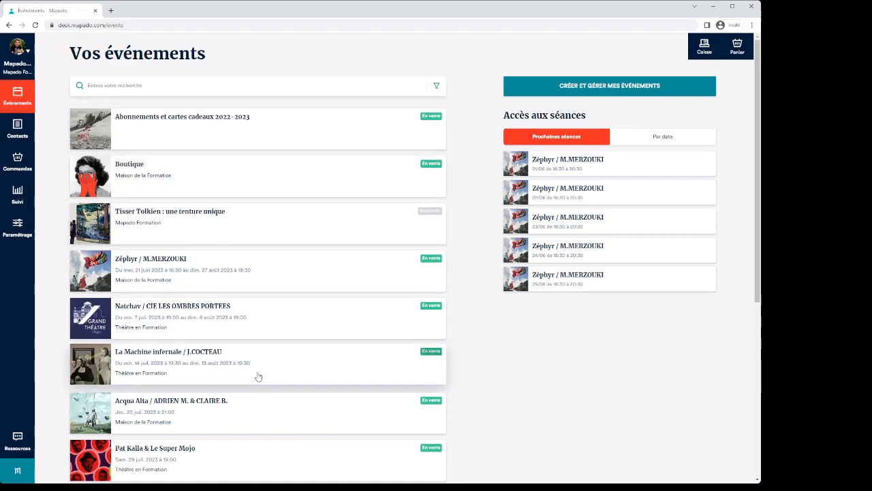
scroll(258, 377, down, 4)
click(182, 209)
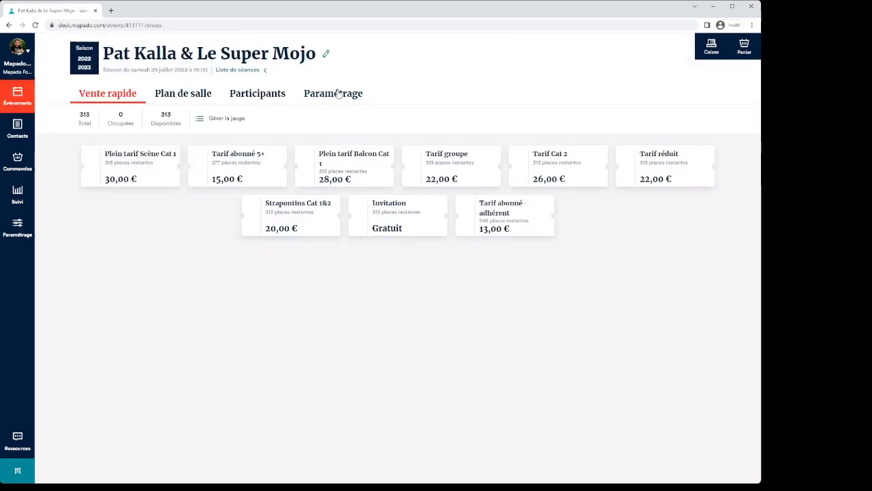
click(340, 99)
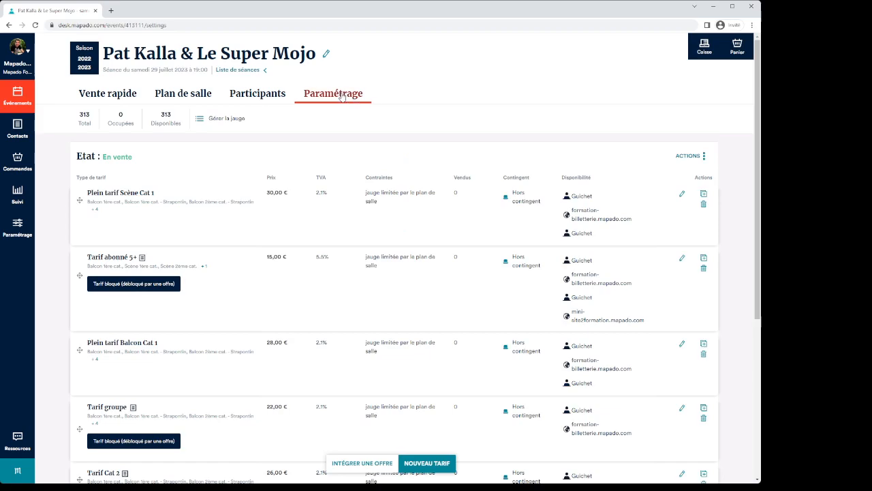
scroll(444, 282, down, 2)
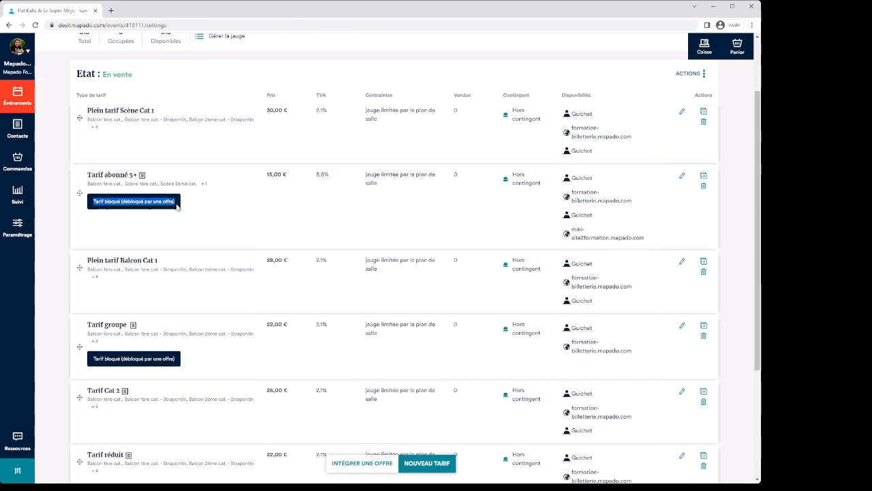
drag(94, 201, 173, 200)
click(197, 232)
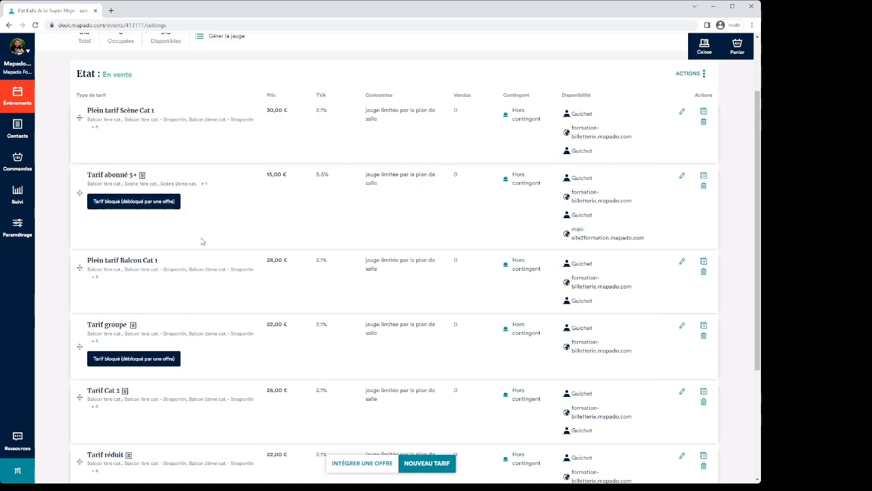
scroll(202, 241, up, 2)
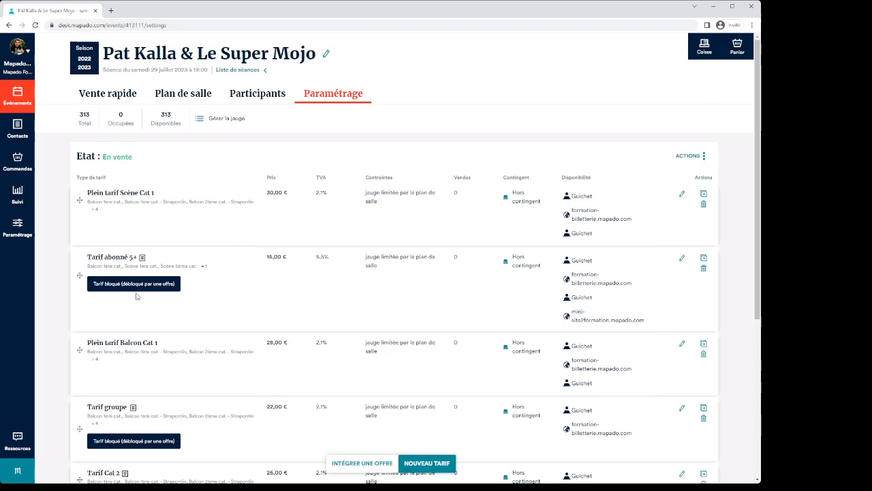
mouse_move(142, 260)
Step: Go to the offers and subscriptions settings (Offres et abonnements) and start creating a new offer
click(18, 230)
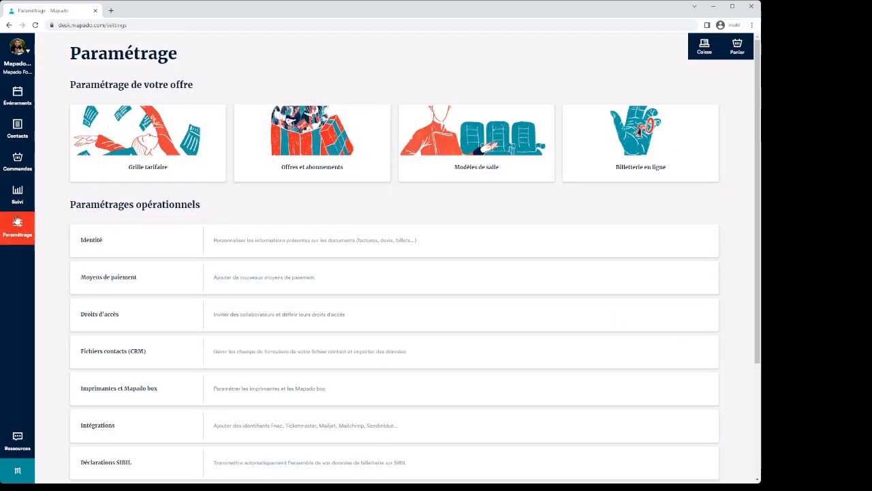
click(307, 146)
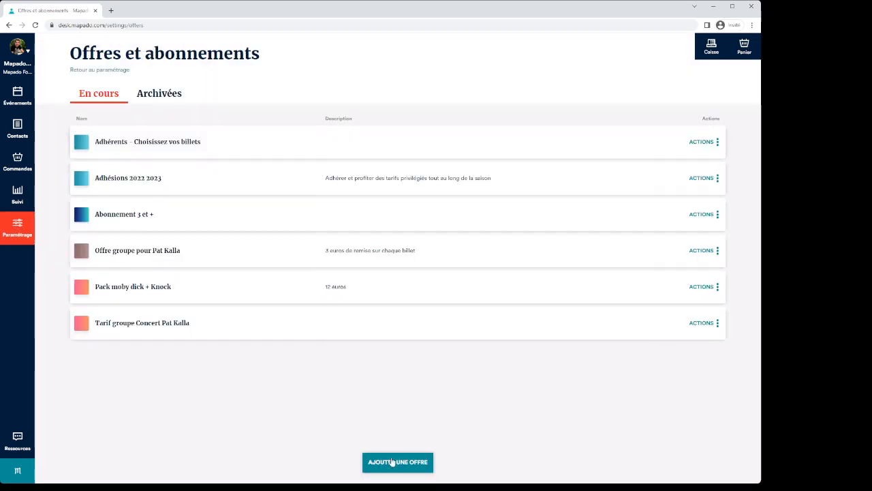
click(393, 463)
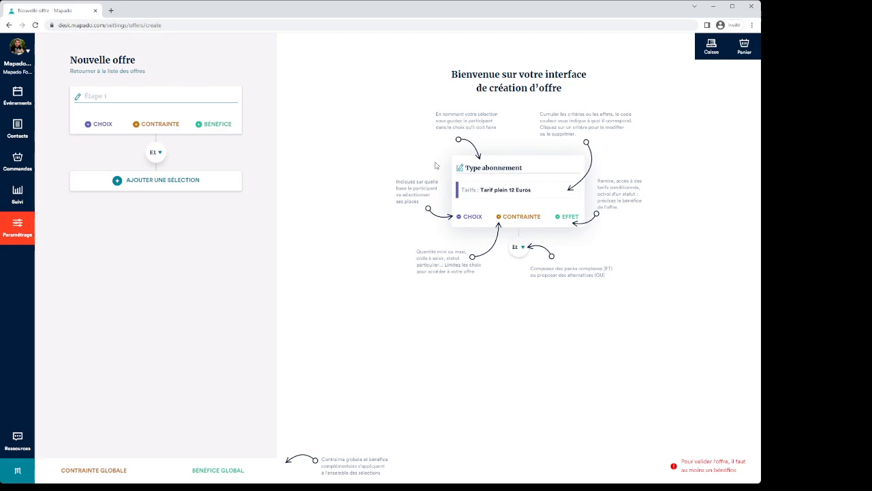
Step: Add an event-based choice to the offer's first stage and select Acqua Alta, Knock, La Ligne solaire, Moby Dick and Pat Kalla & Le Super Mojo
click(100, 129)
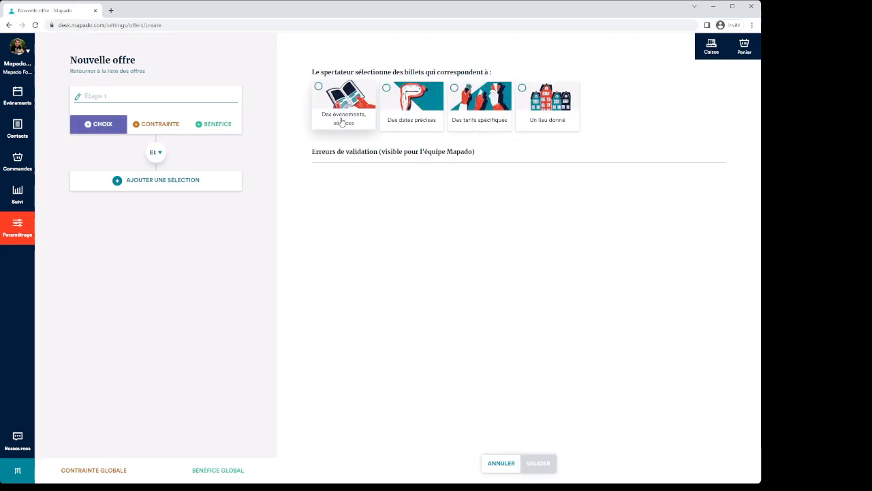
click(337, 96)
scroll(458, 292, down, 3)
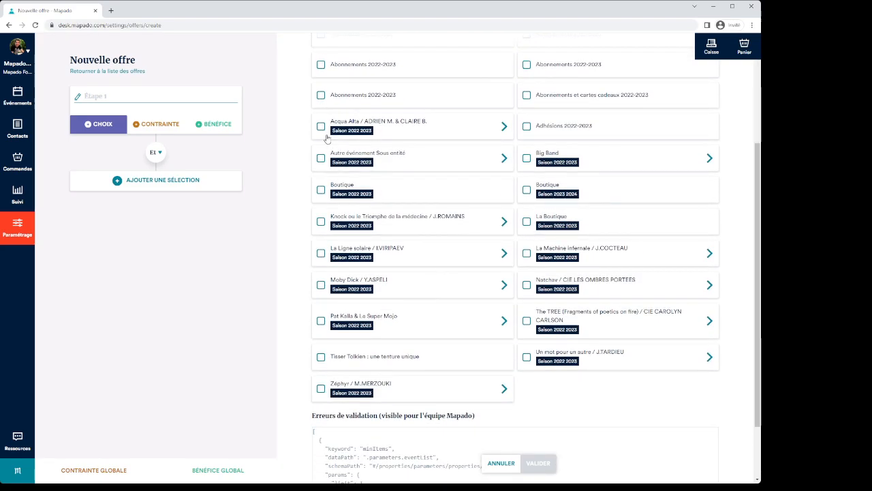
click(321, 127)
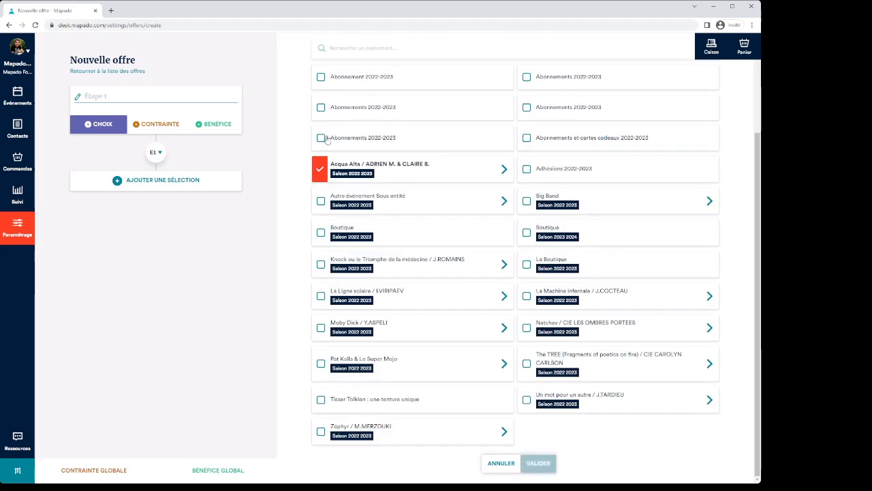
click(321, 264)
click(321, 295)
click(321, 328)
click(321, 364)
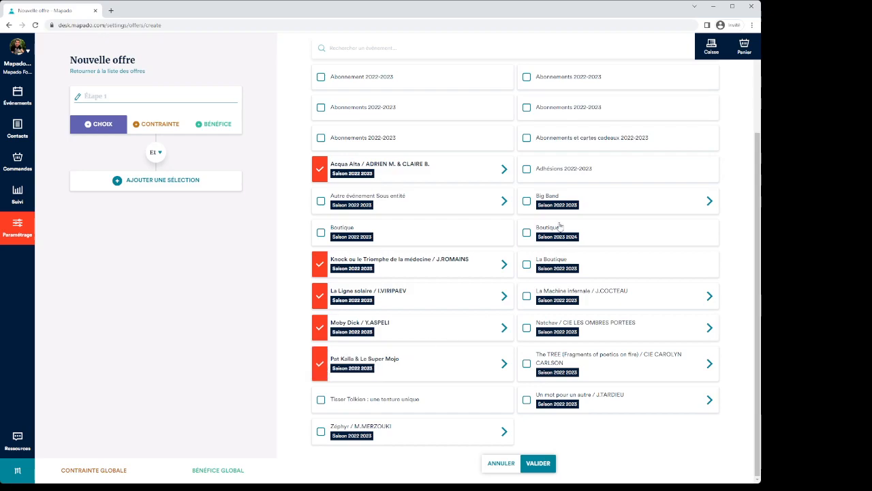
Step: Include Big Band, La Machine infernale, Natchav, The TREE, Un mot pour un autre and Zéphyr in the event choice and validate it
click(526, 200)
click(526, 295)
click(526, 327)
click(526, 363)
click(526, 400)
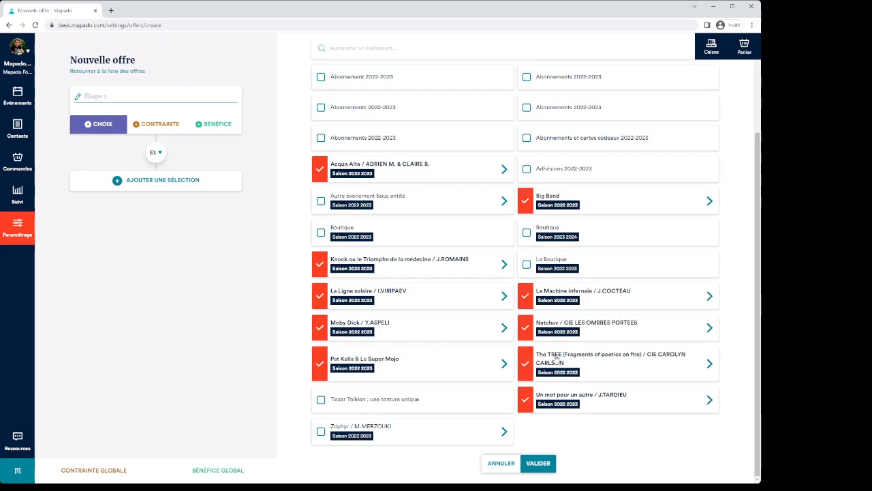
click(321, 430)
click(538, 463)
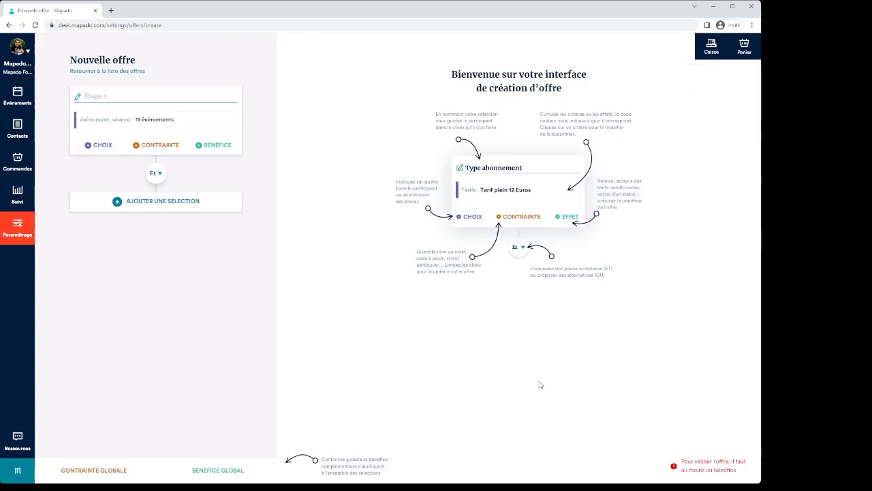
Step: Add a specific-price choice (Des tarifs spécifiques) to the first stage with Tarif abonné 5+ at 10,00 €, 15,00 € and 20,00 €, and validate it
click(96, 145)
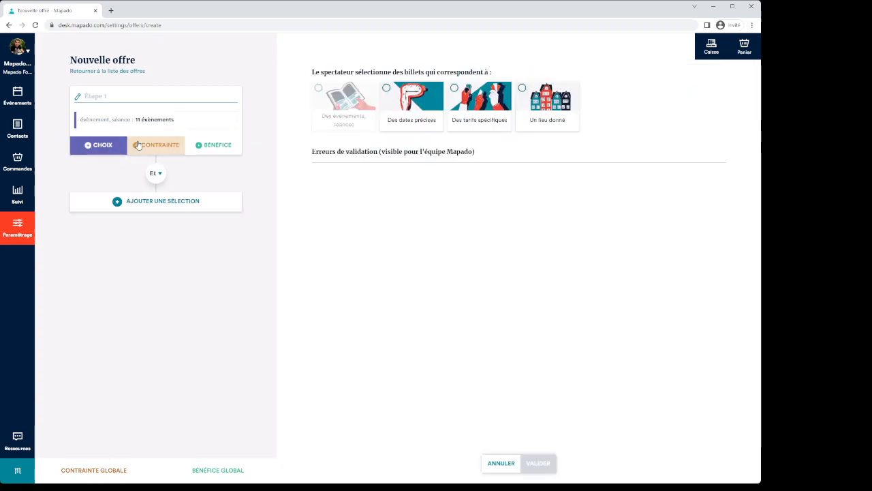
click(485, 120)
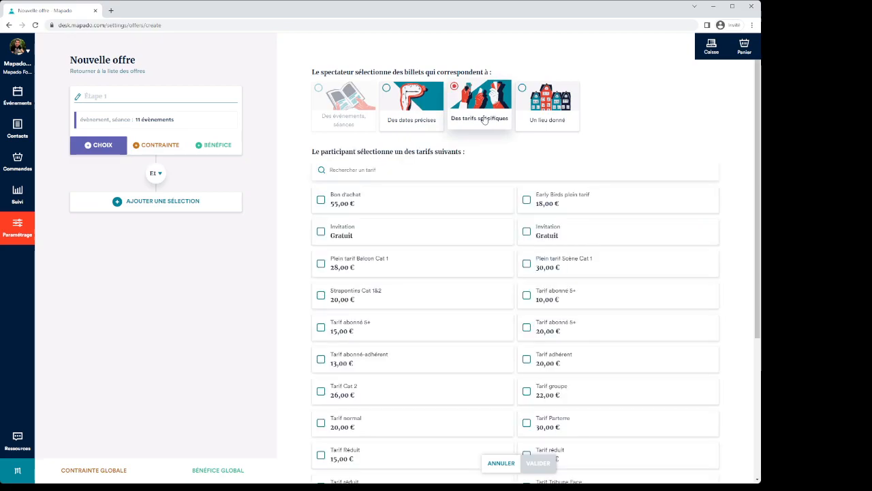
scroll(493, 181, down, 1)
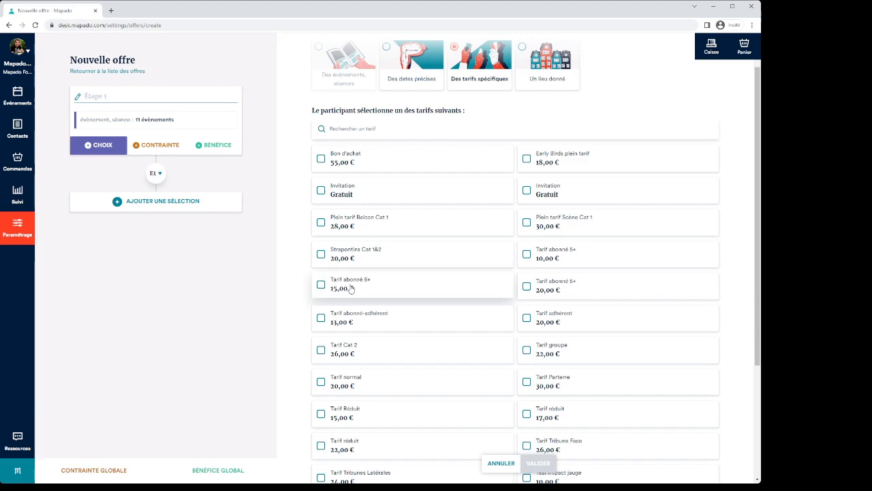
click(395, 129)
text(tarif abon)
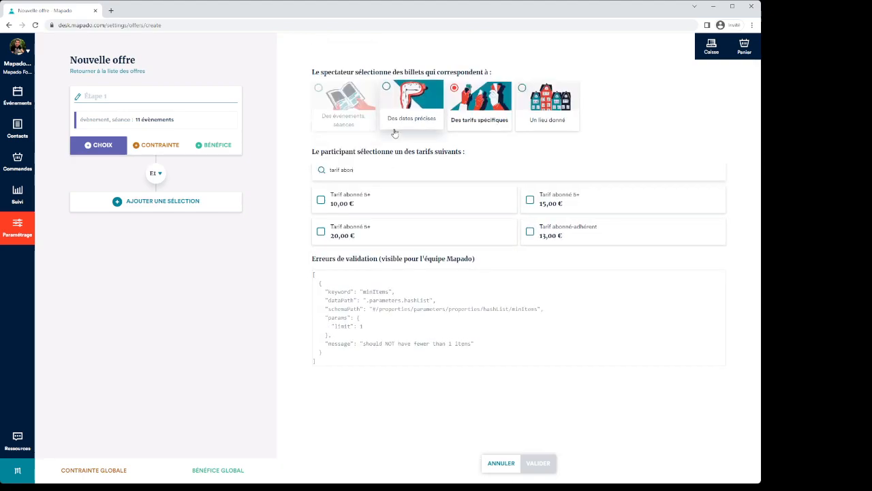
text(ne)
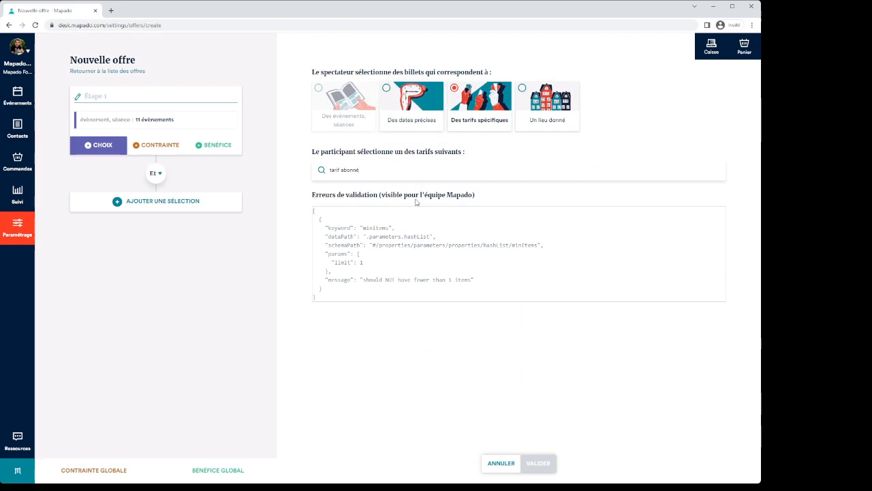
key(BackSpace)
key(BackSpace)
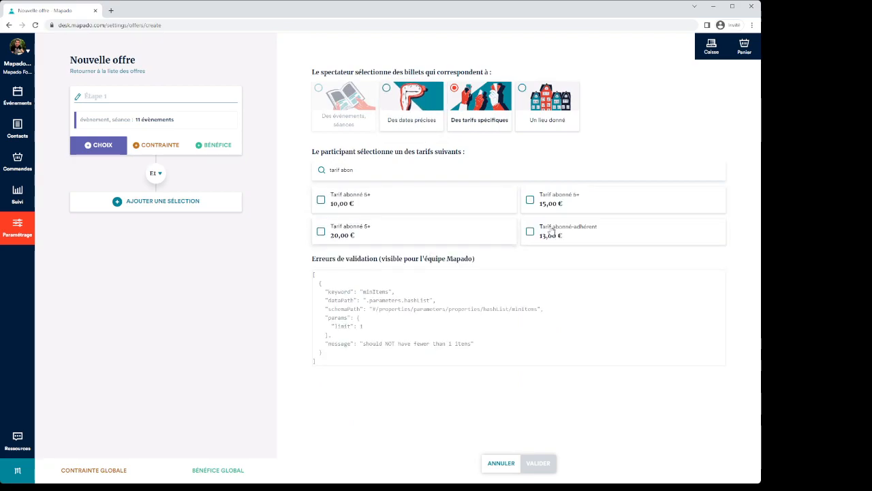
click(322, 199)
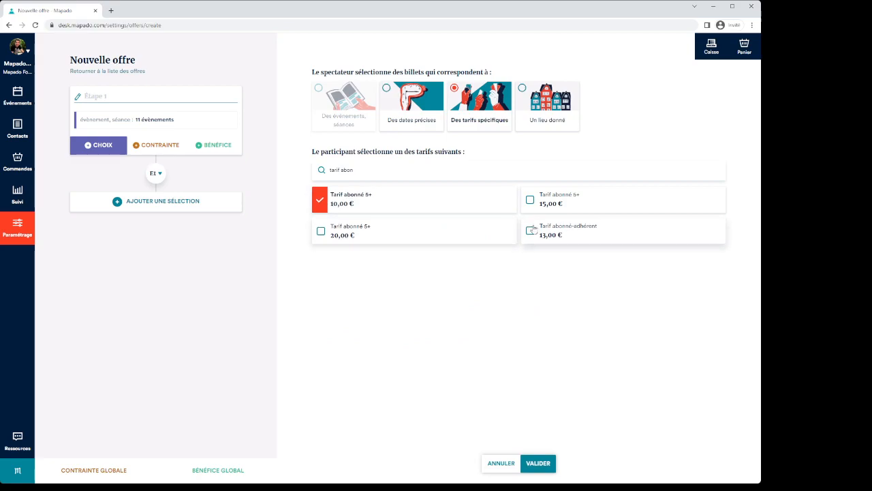
click(531, 199)
click(322, 231)
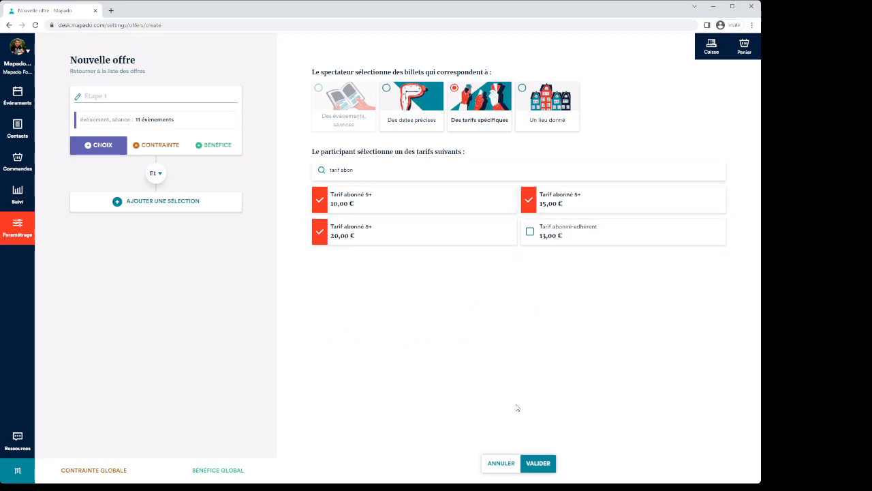
click(538, 463)
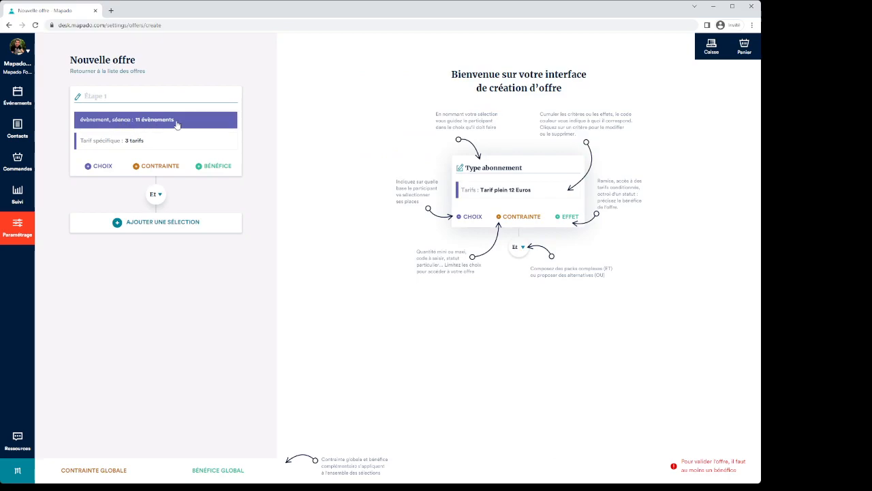
Step: Add a ticket-count constraint (Nombre de billets) with a minimum of 5 and all events different (Tous différents), and validate it
click(157, 173)
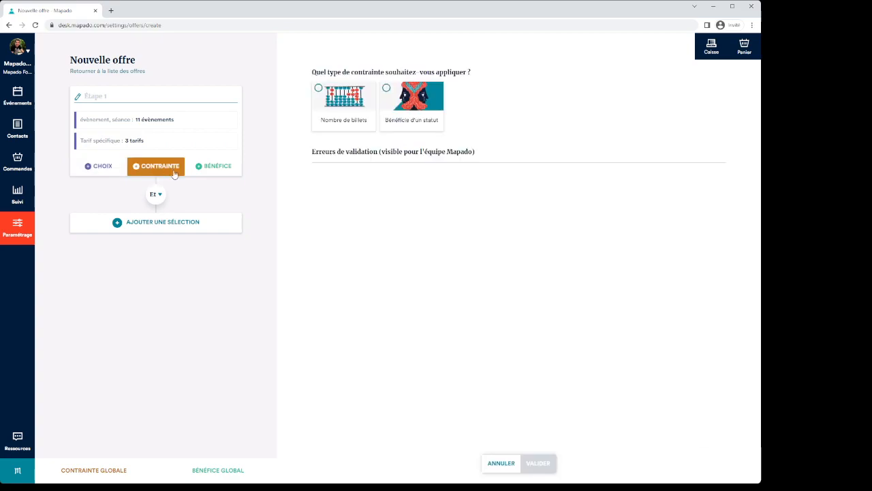
click(344, 101)
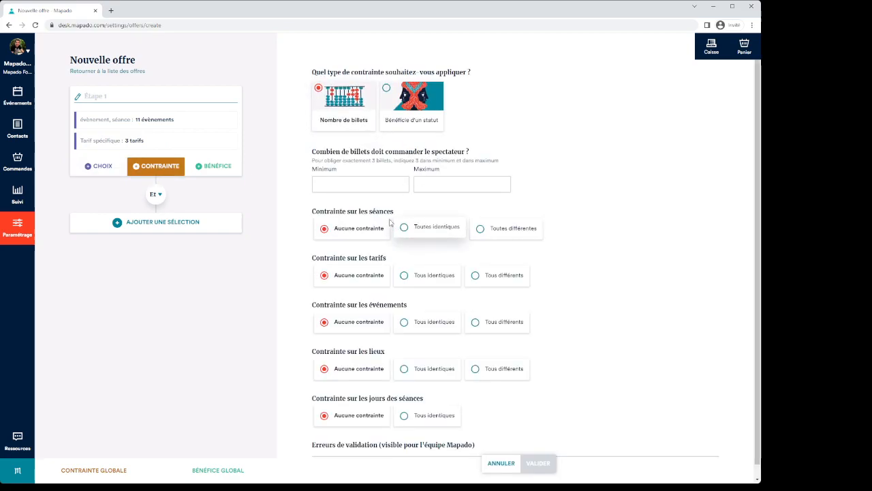
click(357, 183)
text(5)
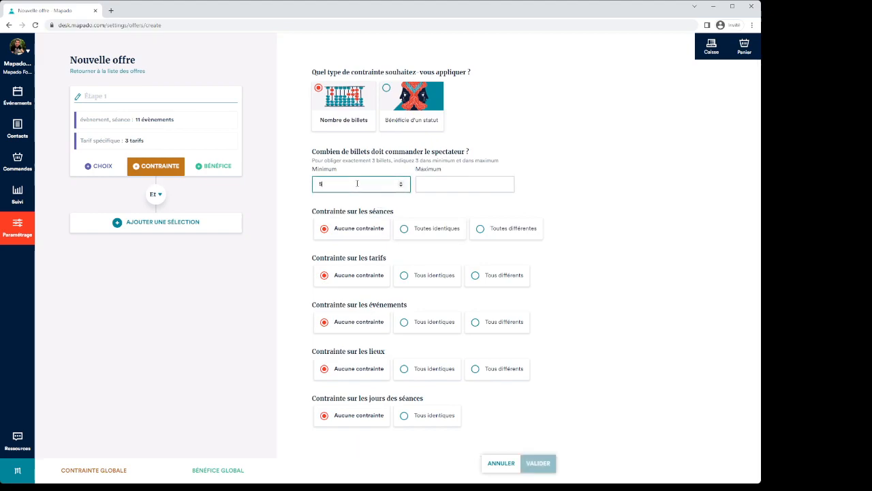
click(506, 154)
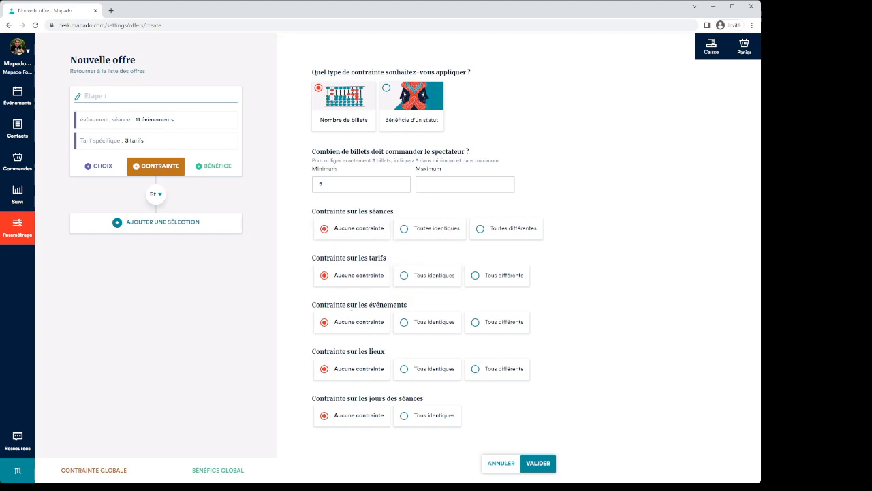
click(481, 328)
scroll(550, 302, down, 1)
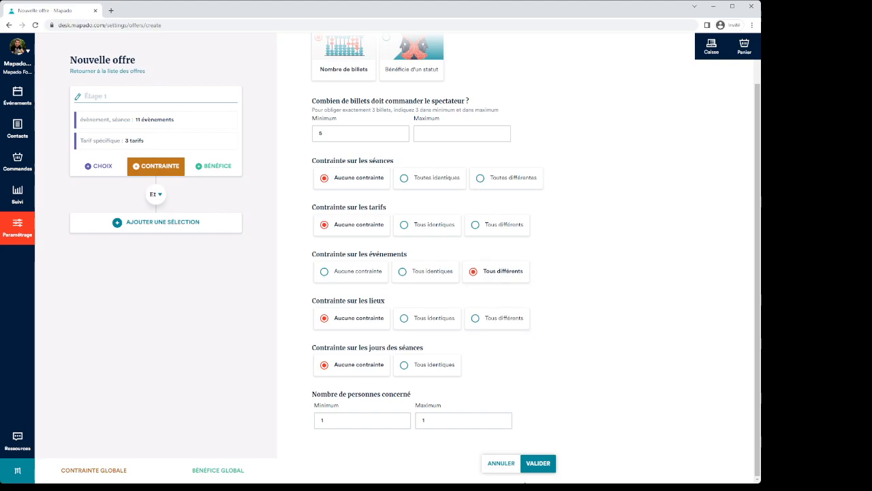
click(539, 464)
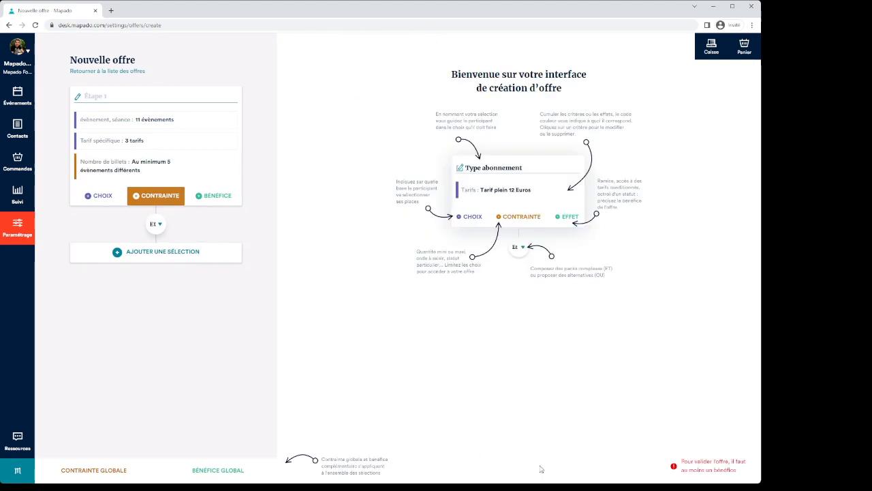
Step: Add the benefit that unlocks blocked prices (Débloquer les tarifs bloqués) to the first stage and validate it
click(219, 198)
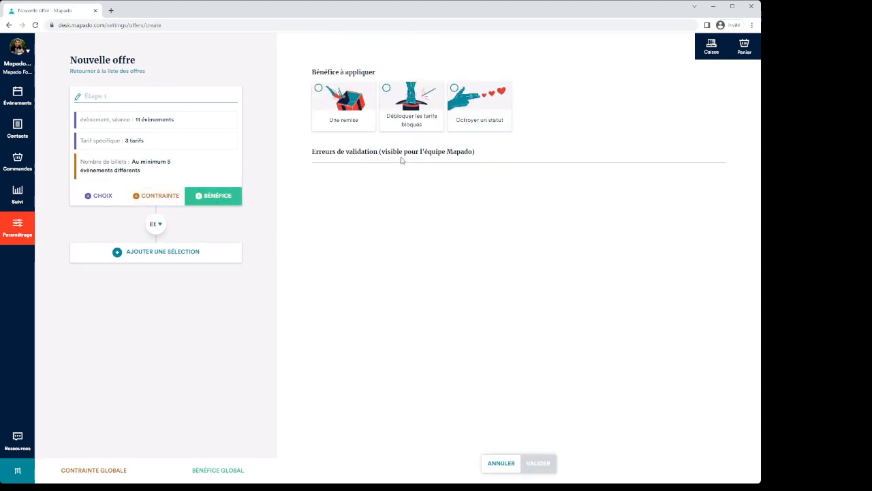
click(416, 117)
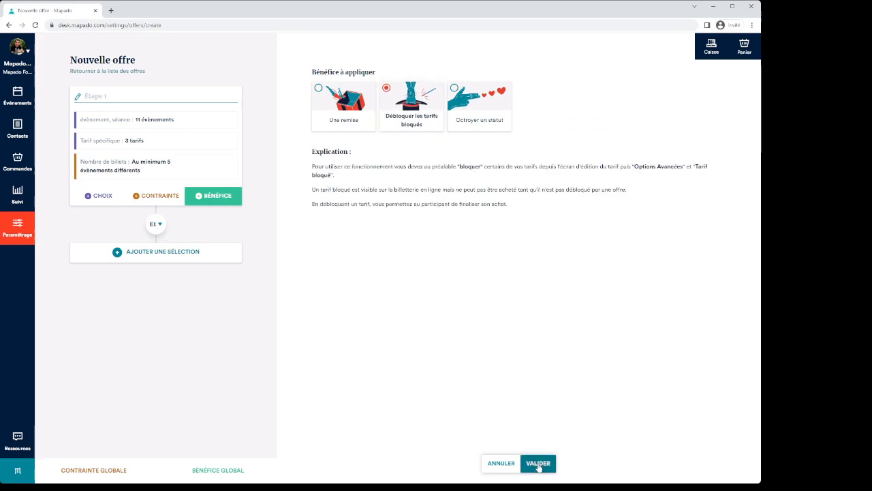
click(537, 463)
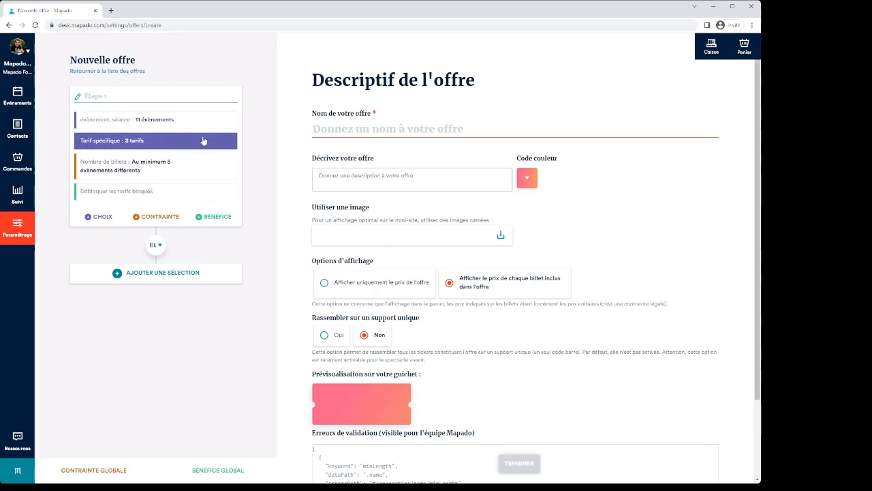
Step: Start a second benefit that grants a status (Octroyer un statut) and assign it to season 2023-2024
click(215, 216)
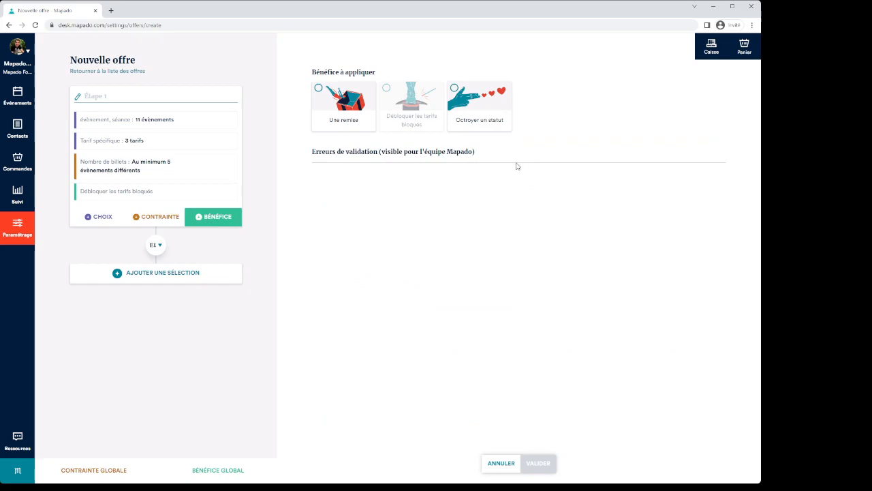
click(492, 119)
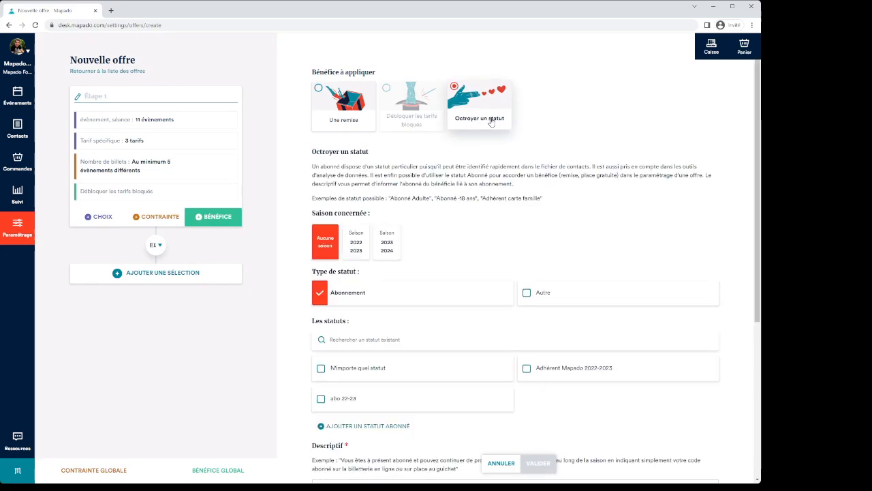
scroll(574, 151, down, 1)
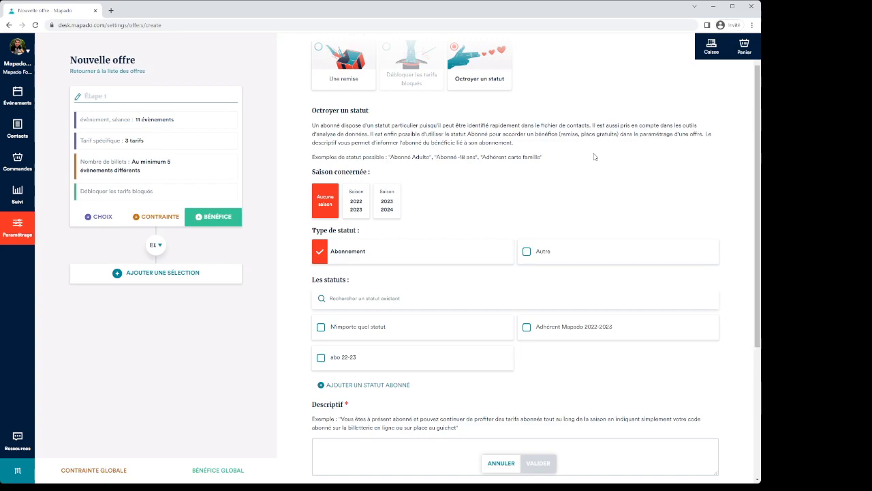
scroll(559, 300, down, 1)
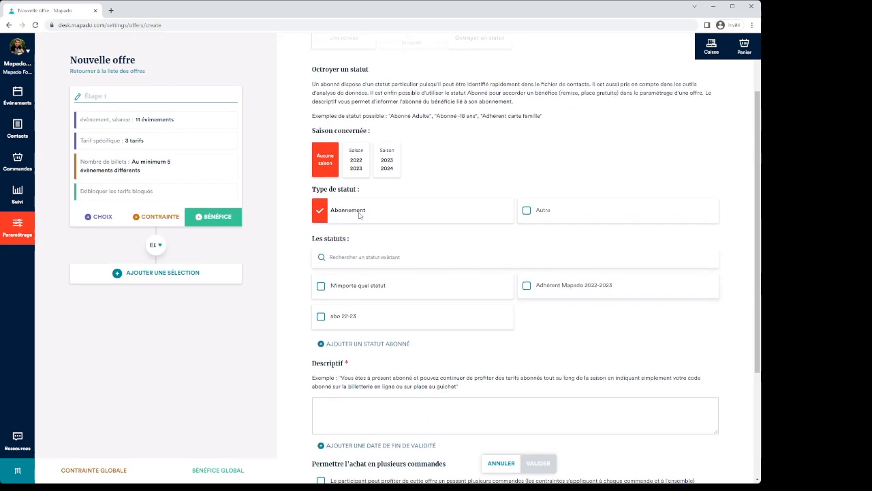
scroll(435, 136, up, 2)
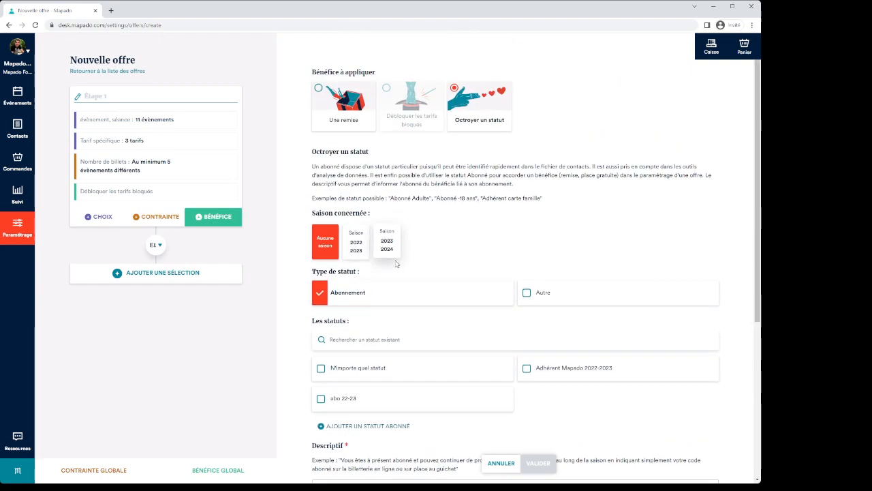
click(386, 246)
Step: Create a new subscriber status named "Abonné 5+" for the status benefit
scroll(457, 286, down, 2)
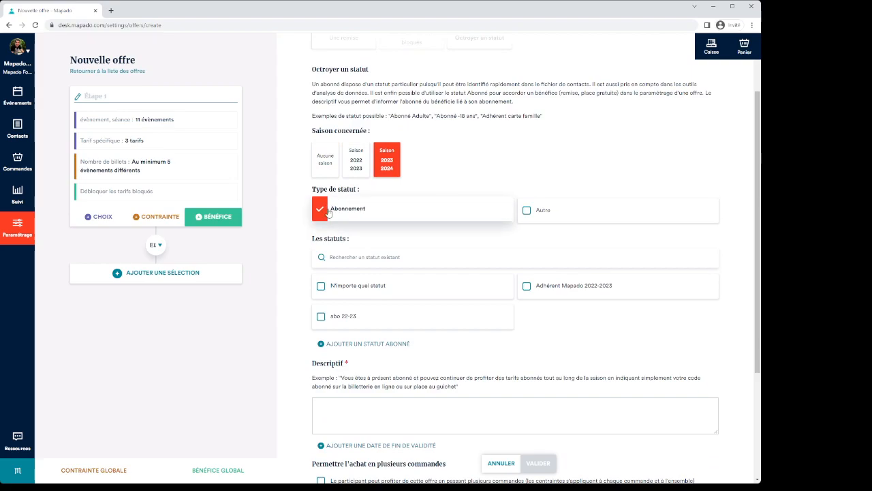
scroll(397, 279, down, 2)
click(348, 262)
click(349, 262)
text(Abonn)
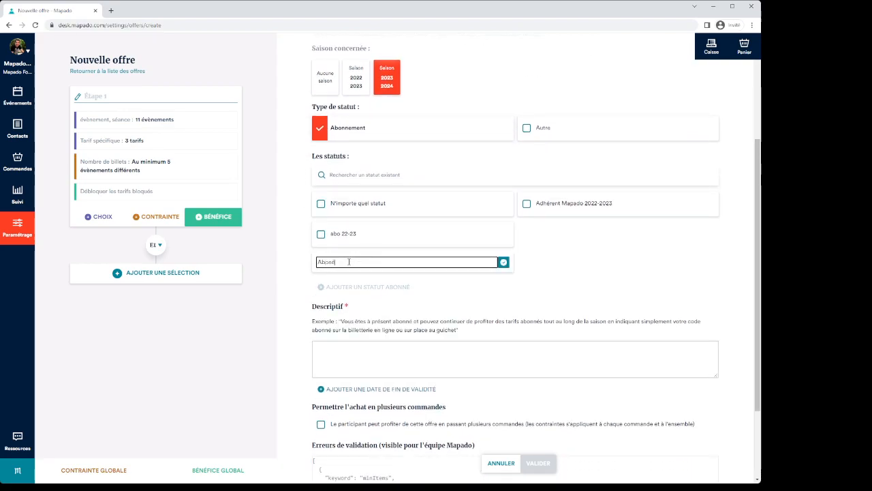
text(é 5+)
click(505, 264)
click(527, 235)
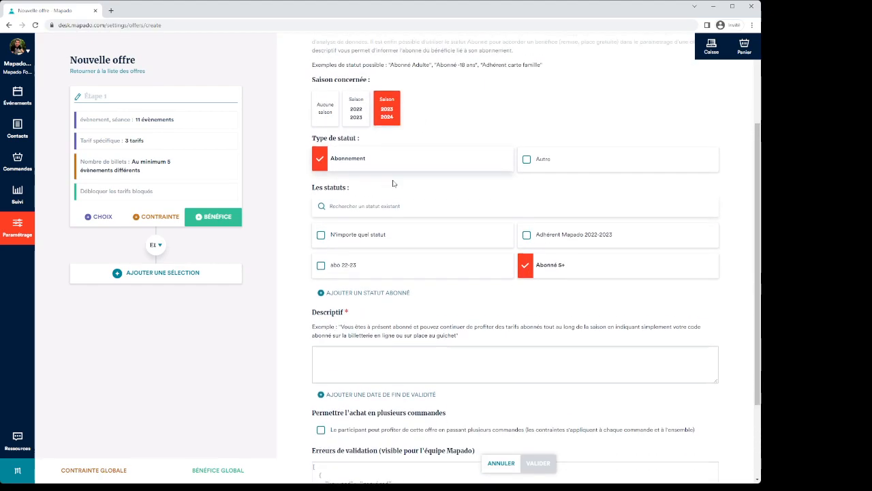
Step: Copy the example sentence into the status description (Descriptif), allow purchase in several orders, and validate the benefit
scroll(529, 228, down, 1)
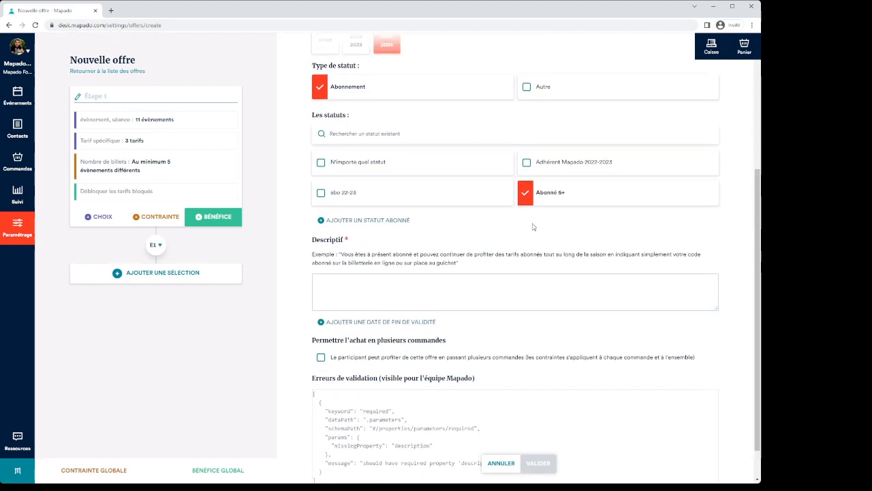
scroll(557, 204, down, 1)
click(340, 245)
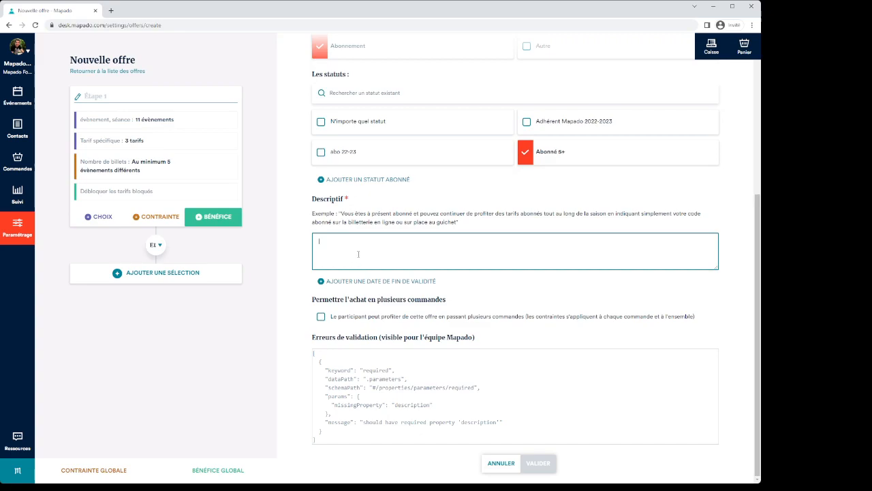
drag(341, 213, 458, 223)
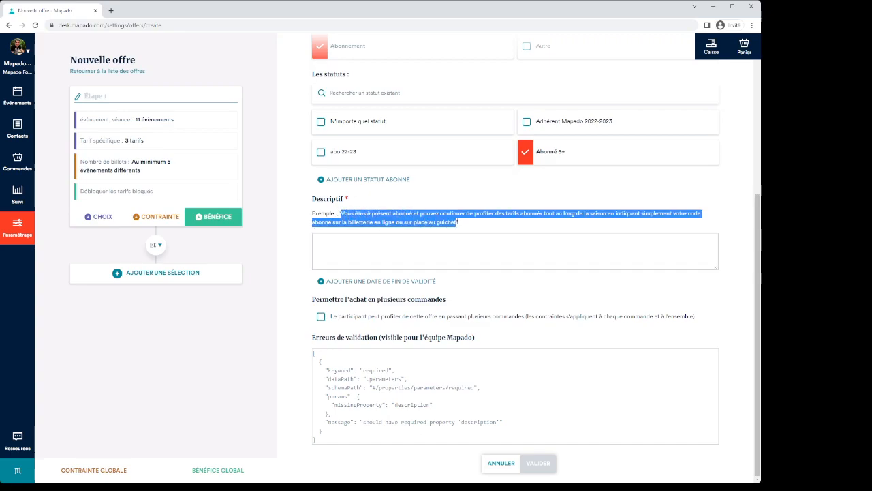
key(ctrl+c)
click(484, 268)
key(ctrl+v)
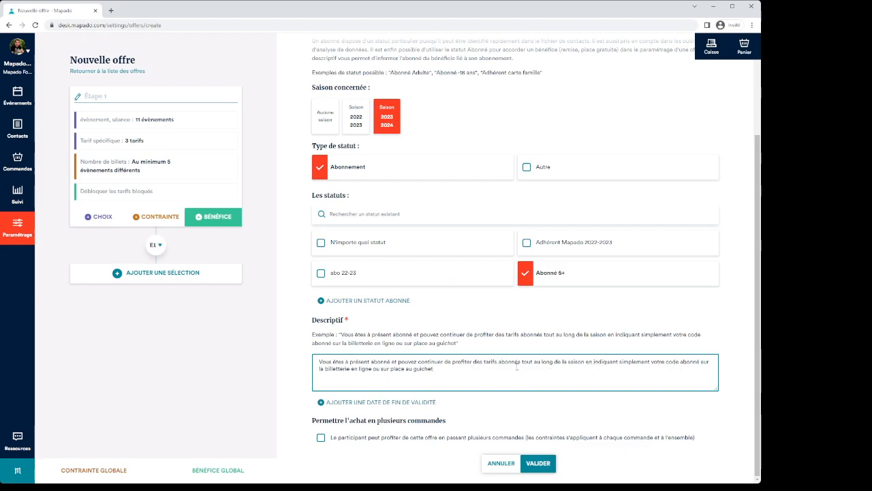
click(321, 439)
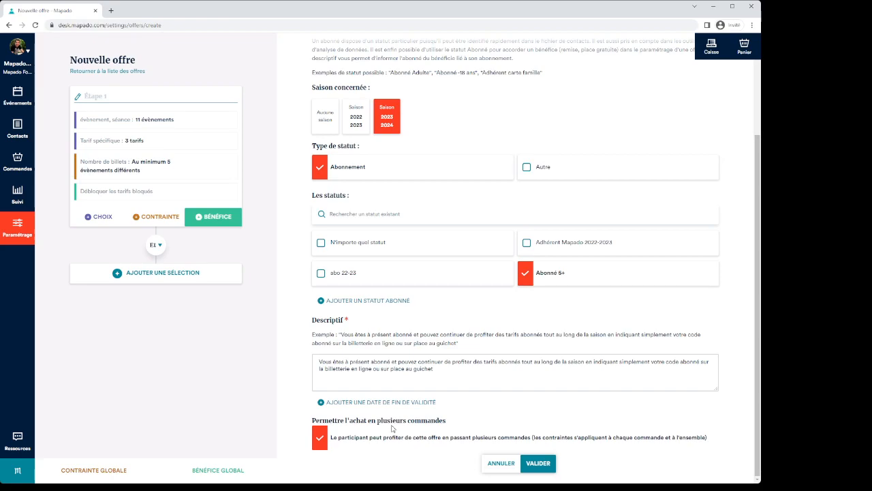
click(538, 463)
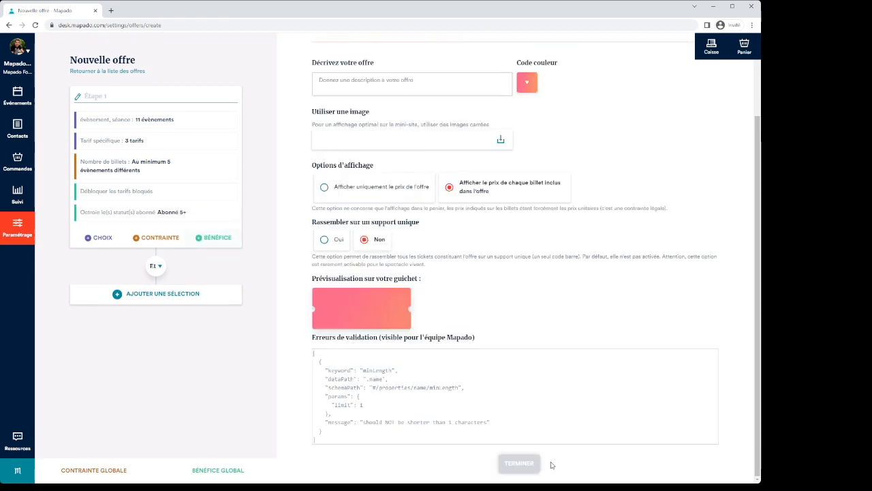
Step: Name the offer "Abonnement 5+" in its description form (Descriptif de l'offre)
scroll(423, 161, up, 2)
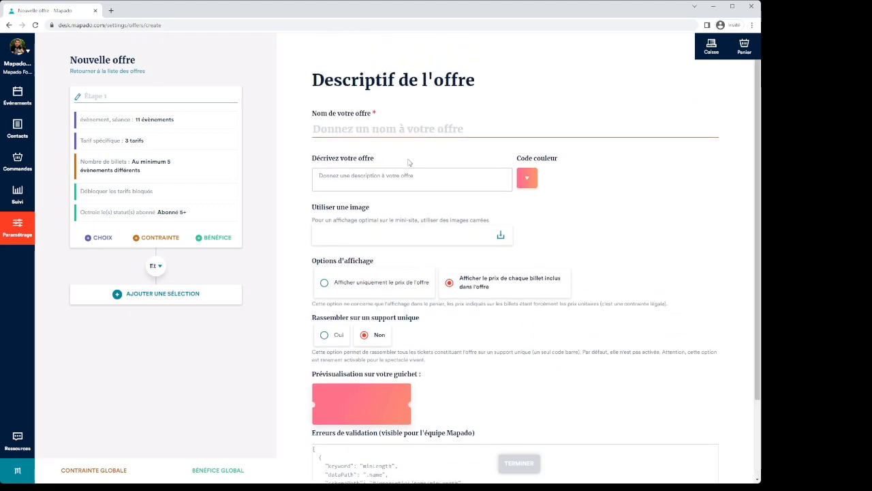
click(358, 129)
text(Abonnement)
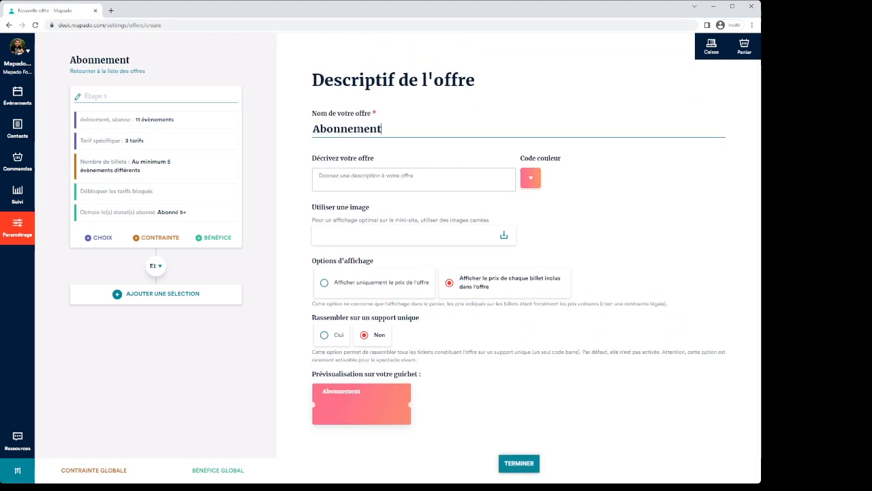
text( 5+)
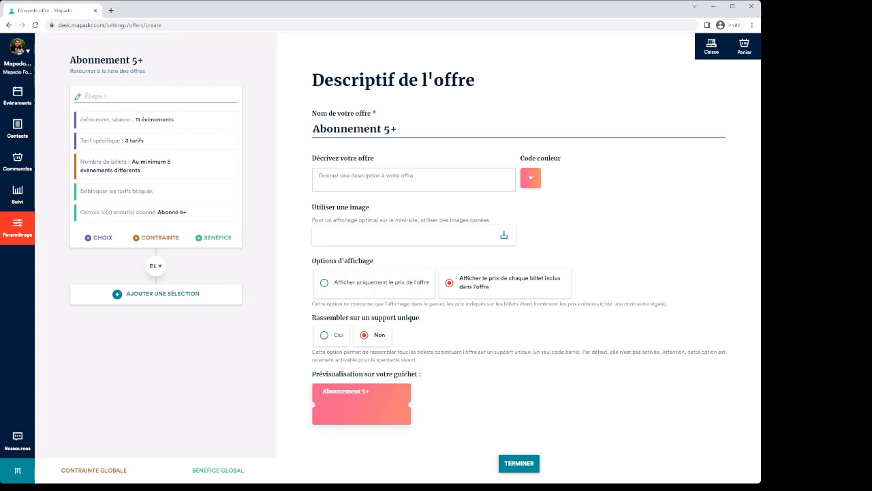
Step: Describe the offer as "Bénéficiez de réductions sur vos spectacles à partir de 5 places" and finish creating it
click(370, 175)
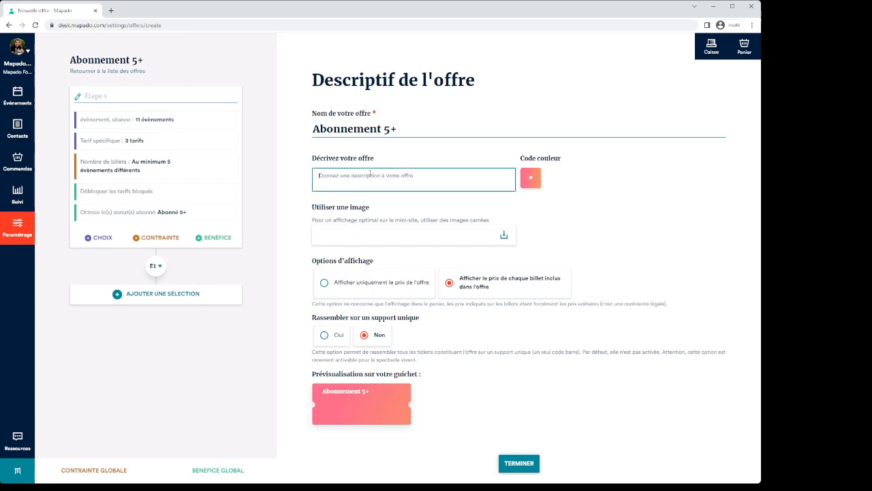
text(Bénéficiez de réductions)
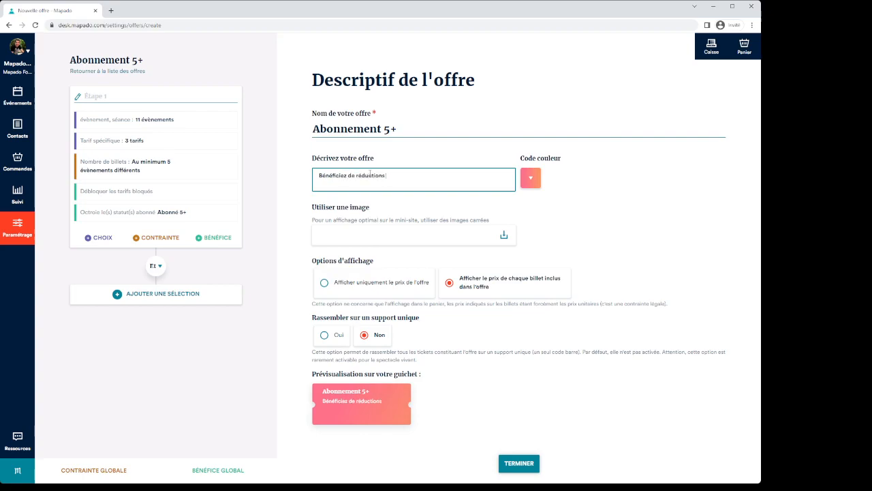
text( sur vos spectacles à partir de 5 places)
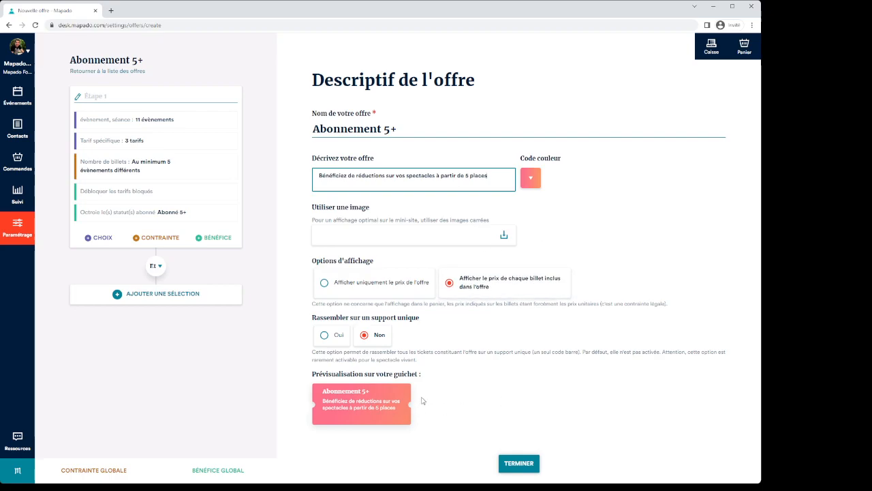
click(536, 470)
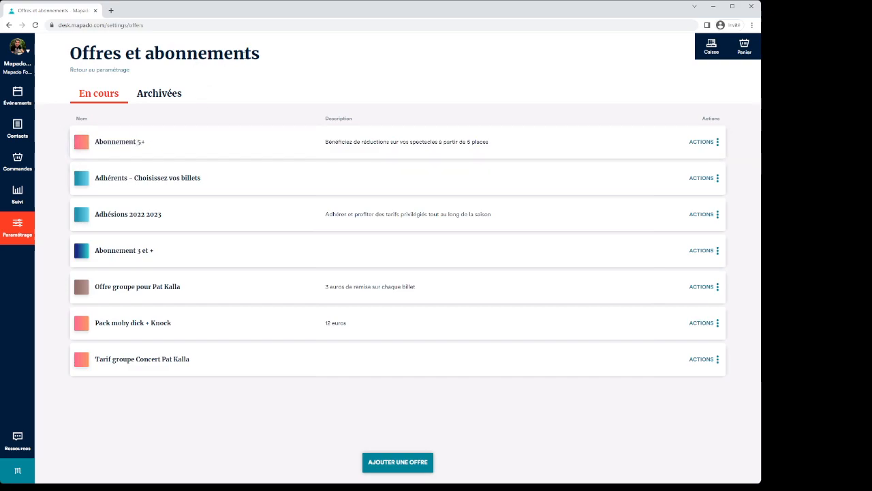
click(17, 95)
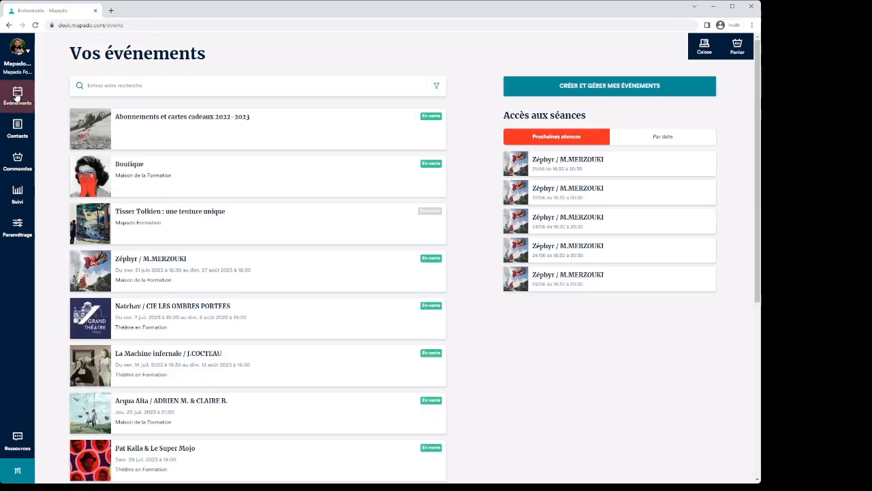
scroll(218, 273, down, 3)
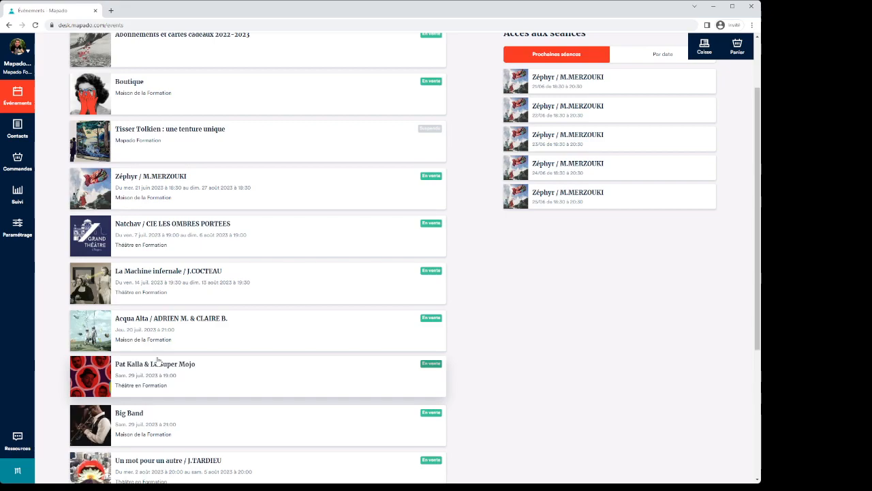
scroll(234, 273, up, 2)
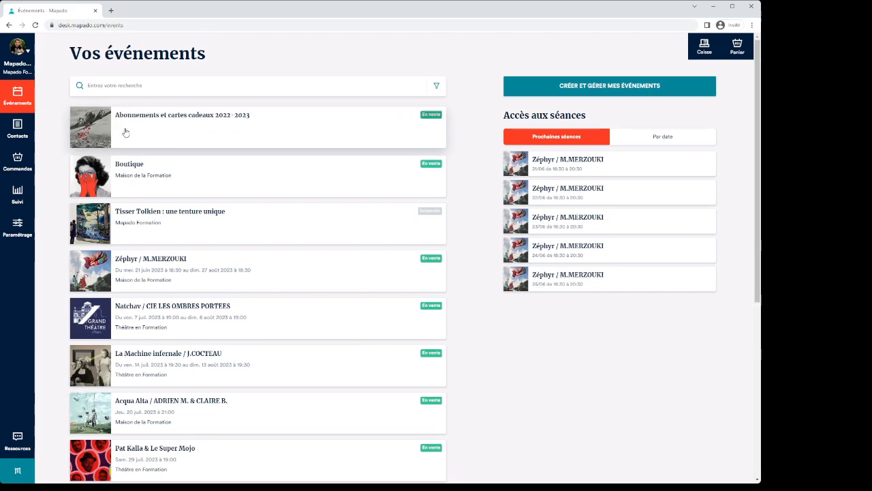
click(599, 88)
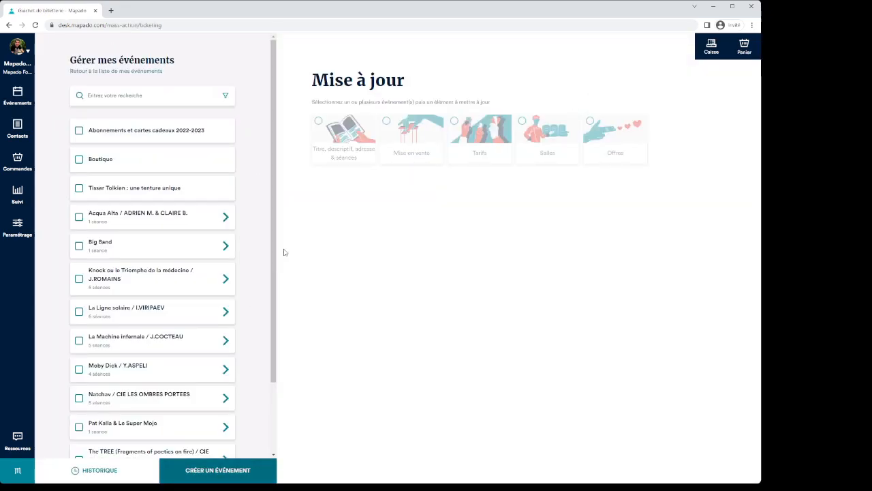
click(225, 470)
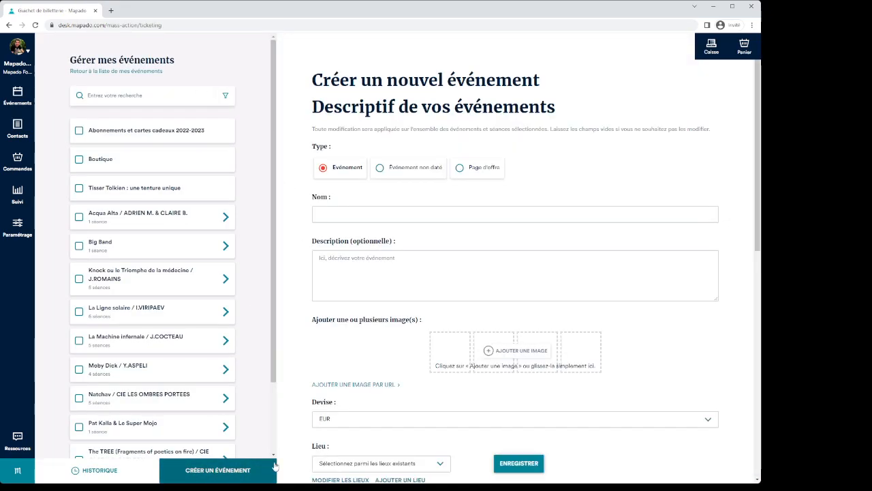
click(476, 170)
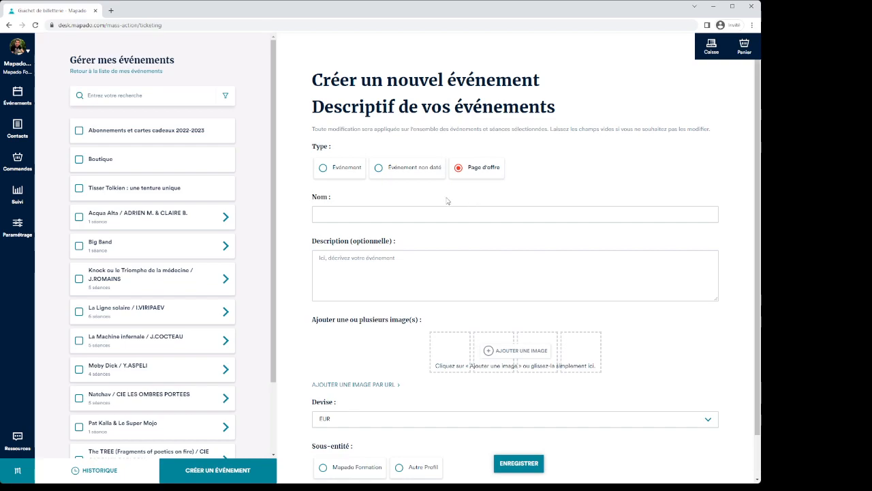
Step: Integrate the Abonnement 5+ offer into the "Abonnements et cartes cadeaux 2022-2023" event, activating it only for this session
click(17, 97)
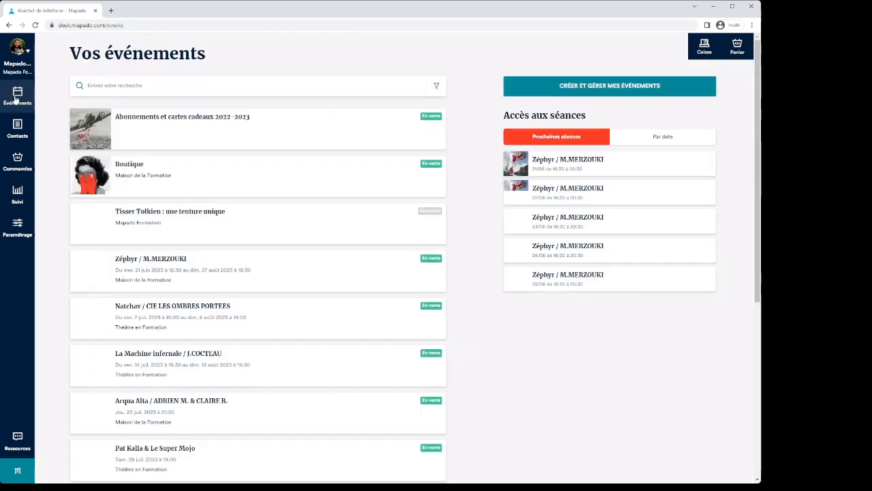
click(158, 128)
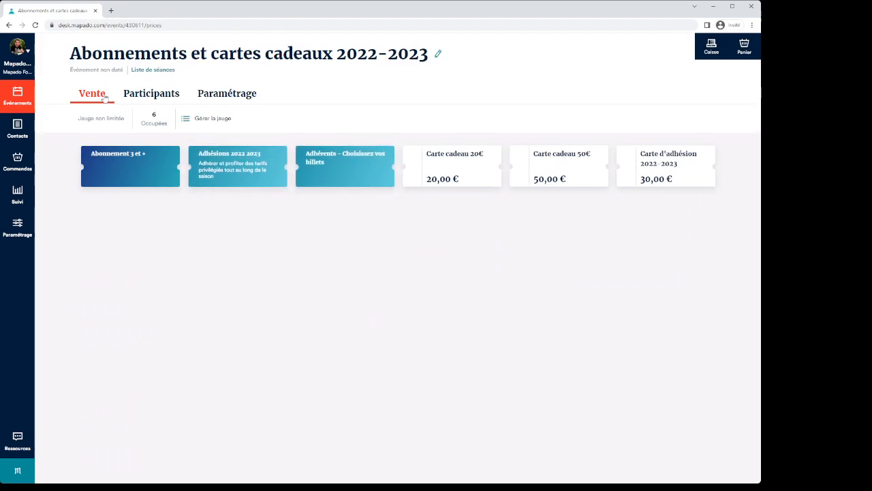
click(232, 97)
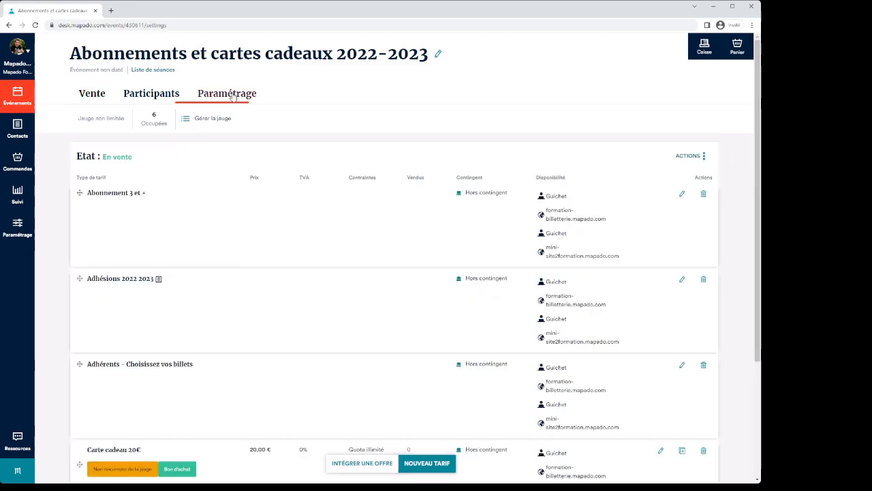
click(361, 467)
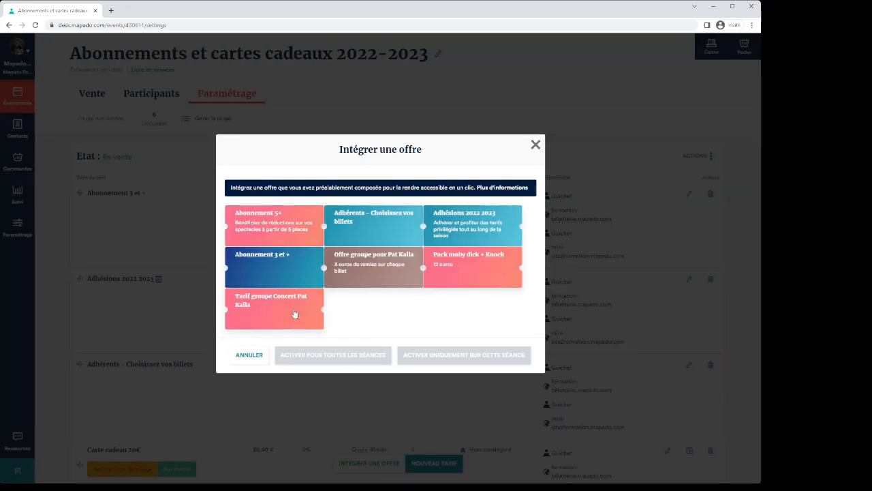
click(260, 216)
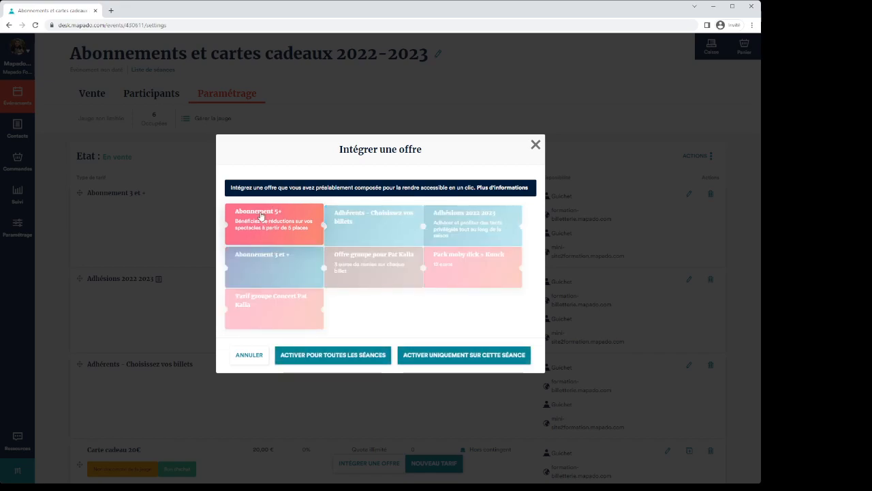
click(428, 364)
Step: Open the Abonnement 5+ offer for sale on the event and examine its shows' sessions, prices and minimum-ticket requirement
click(92, 95)
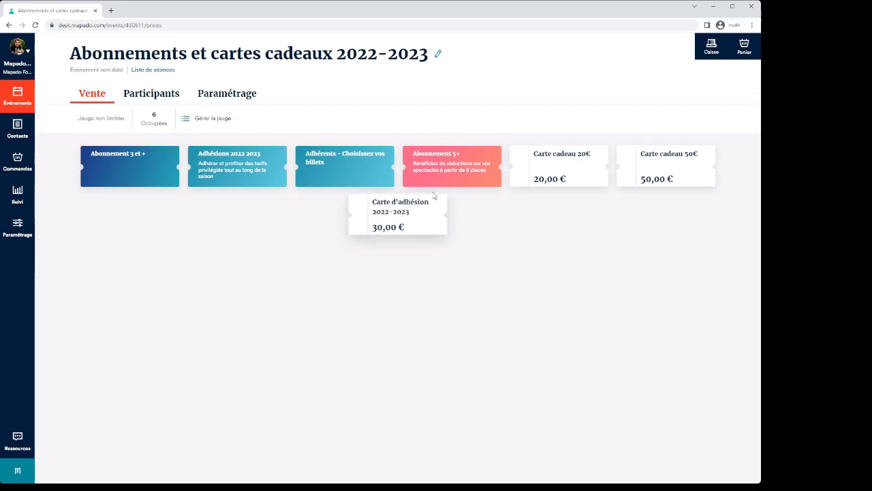
click(443, 164)
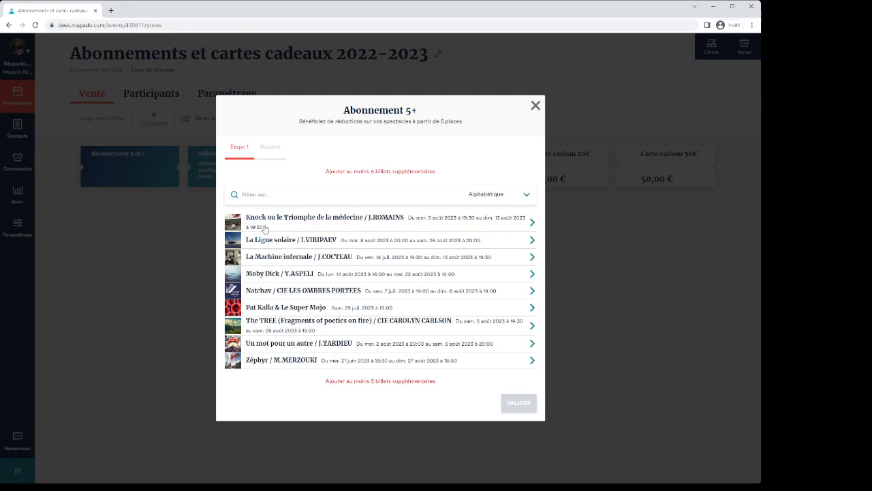
click(293, 218)
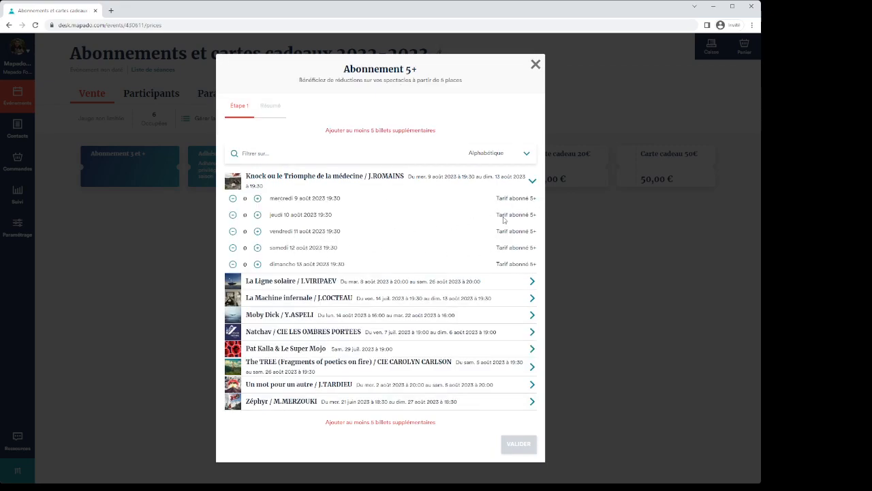
click(505, 281)
click(517, 312)
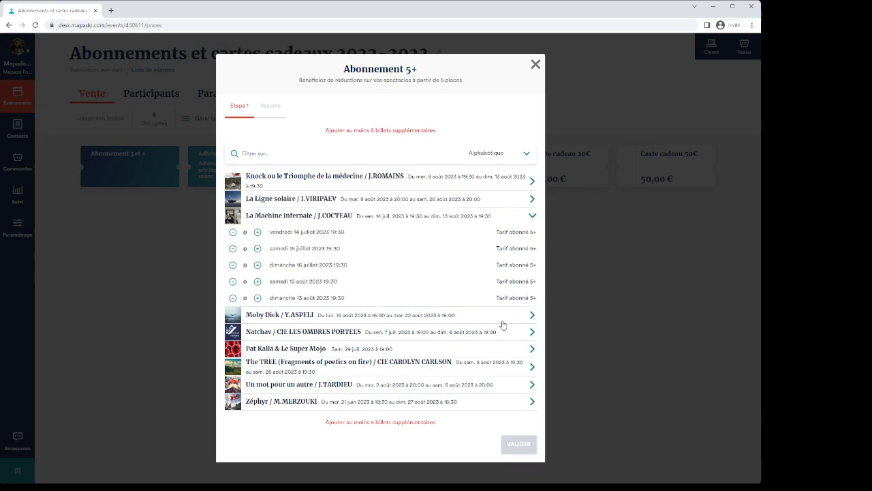
click(503, 321)
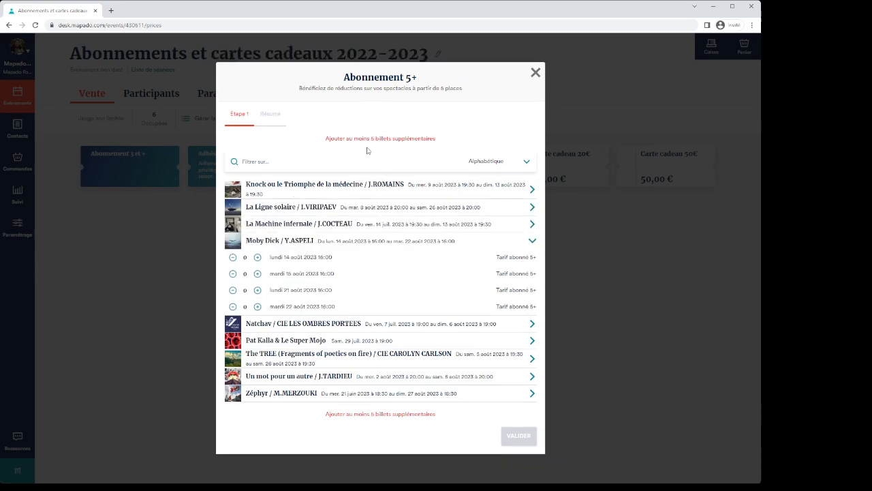
drag(327, 139, 400, 139)
click(409, 144)
Step: Add one ticket each for Knock on 9 août, La Ligne solaire on 8 août and La Machine infernale on 14 juillet
click(280, 189)
click(257, 198)
click(288, 282)
click(257, 206)
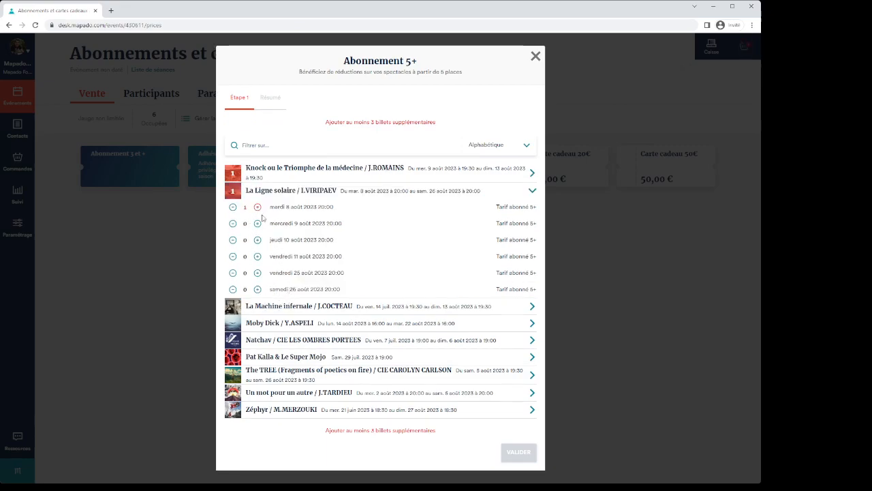
click(300, 306)
click(257, 231)
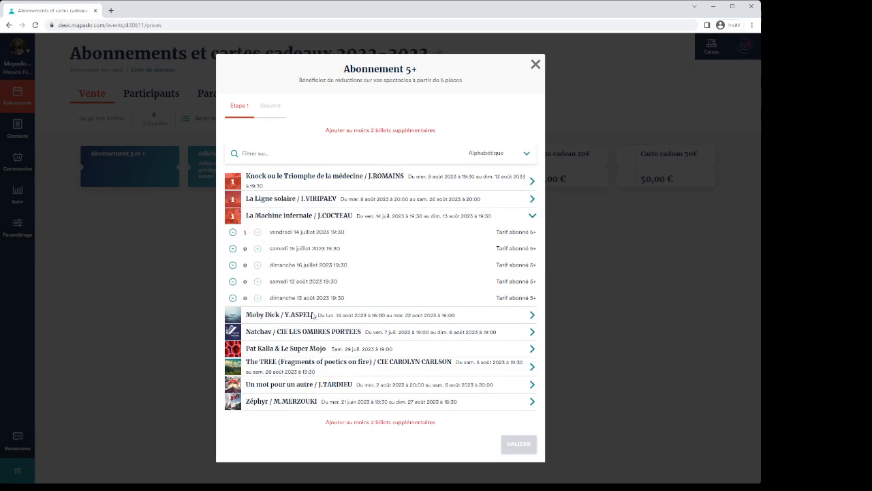
Step: Add one ticket each for Moby Dick on 14 août and Natchav on 7 juillet to the subscription
click(312, 315)
click(257, 250)
click(292, 331)
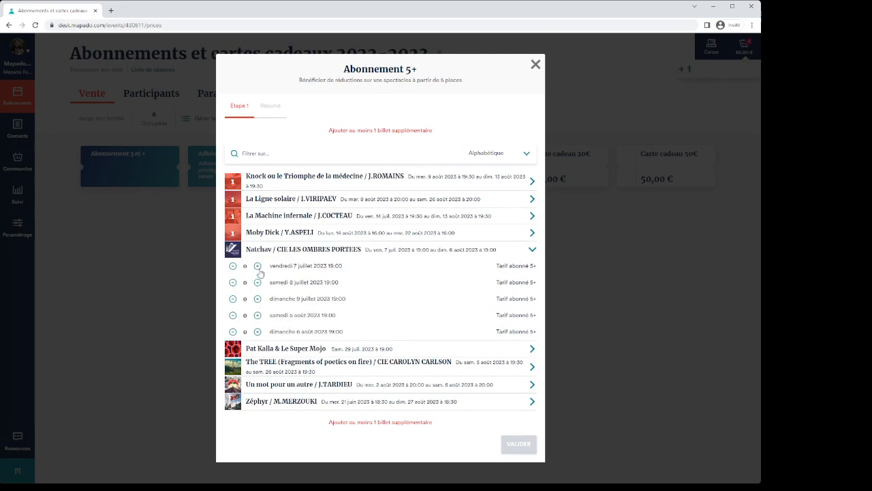
click(257, 265)
Step: Validate the five-show selection with a quantity of 1 and open the cart to review the Abonnement 5+ offer
click(520, 422)
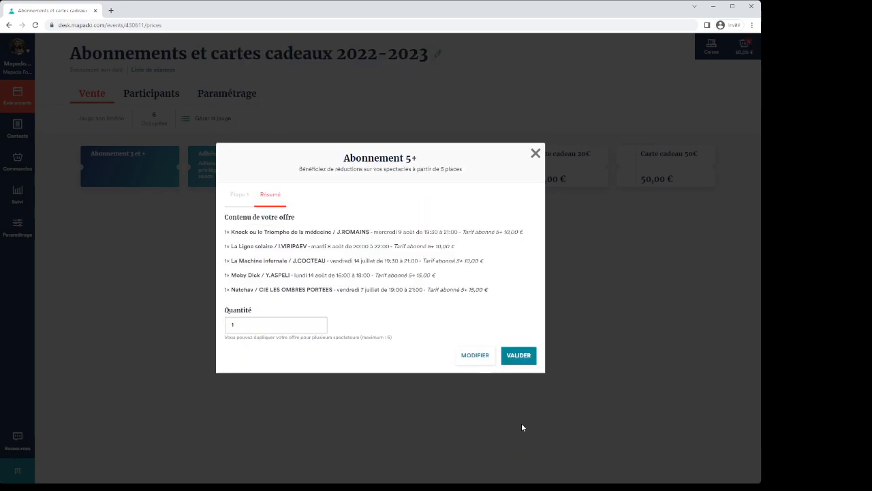
click(519, 359)
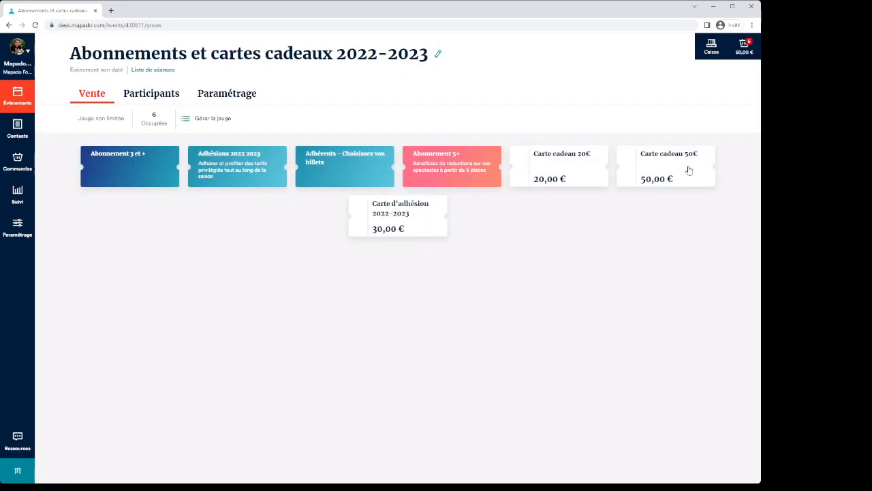
click(744, 48)
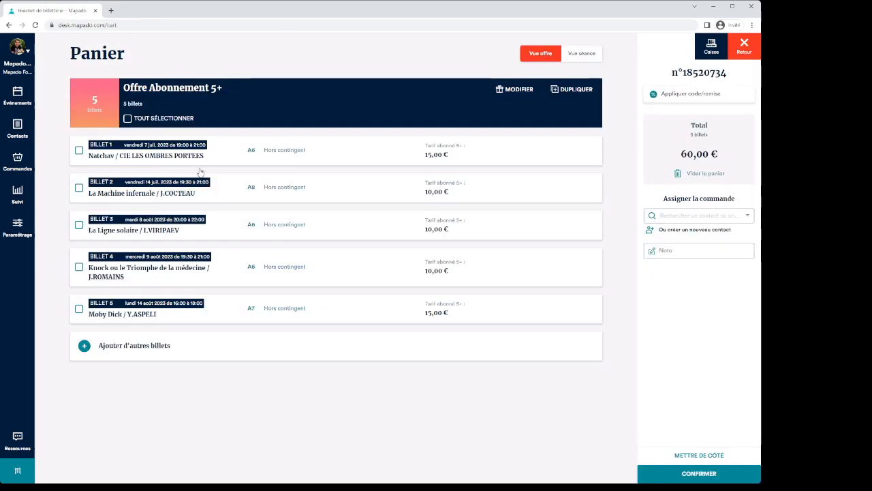
triple_click(240, 88)
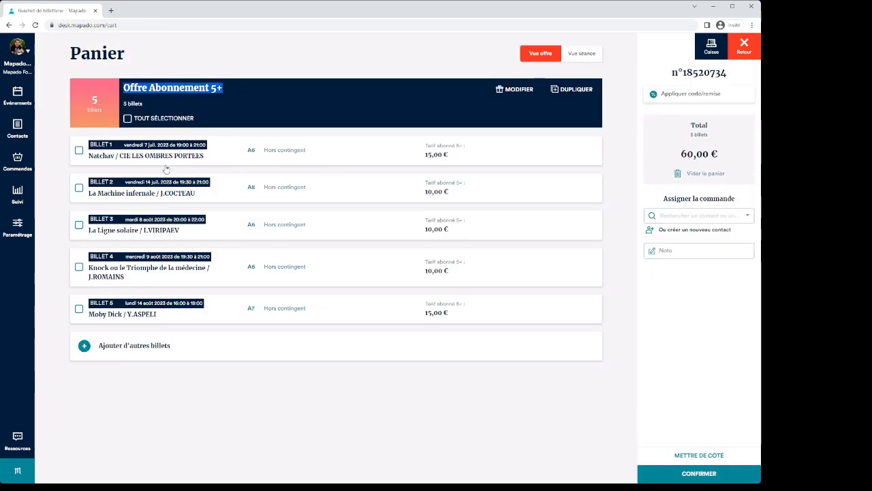